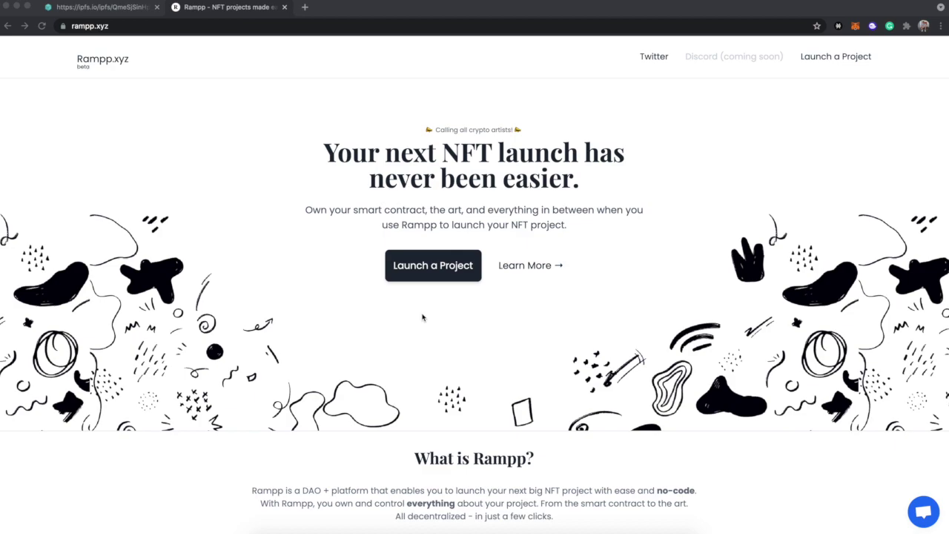
Start launching a project and sign in by connecting MetaMask with Account 1.
{"action": "left_click", "coordinate": [196, 109]}
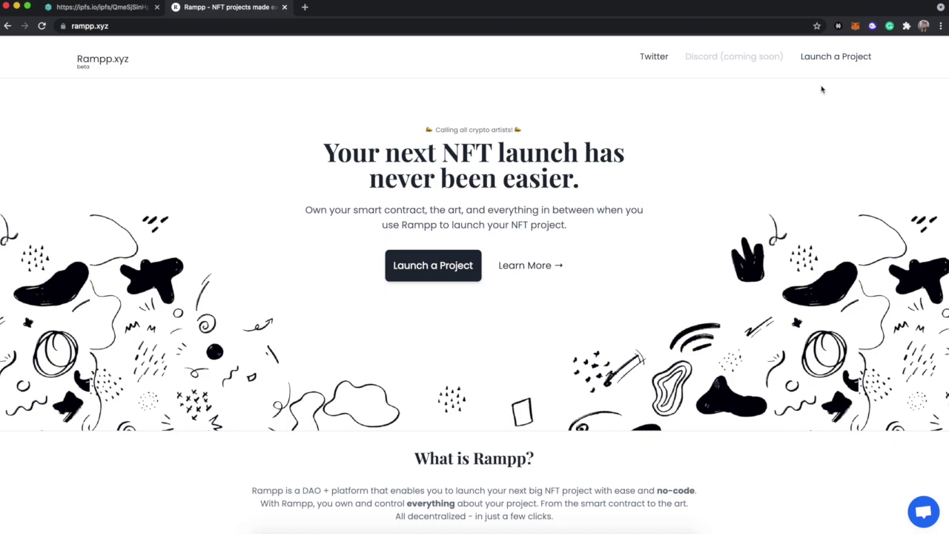
{"action": "left_click", "coordinate": [826, 58]}
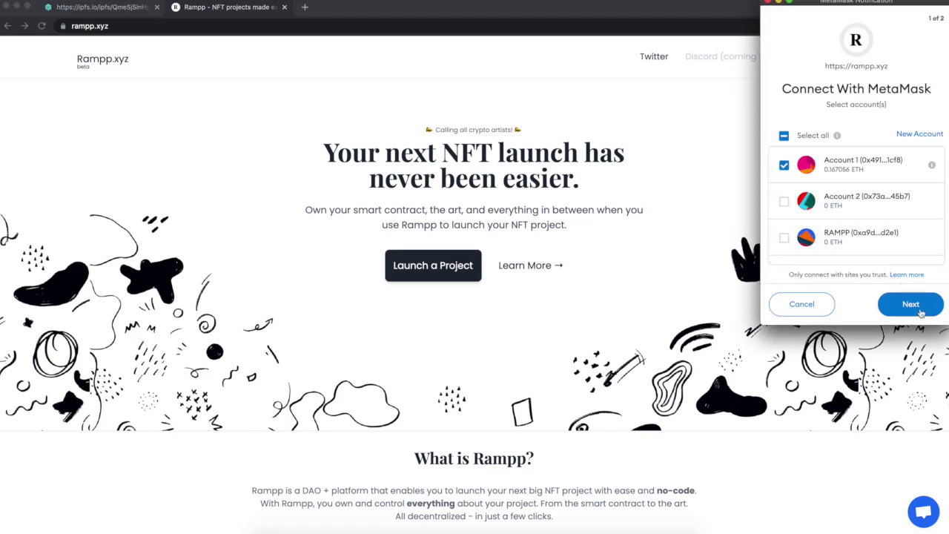
{"action": "left_click", "coordinate": [919, 312]}
{"action": "left_click", "coordinate": [919, 311]}
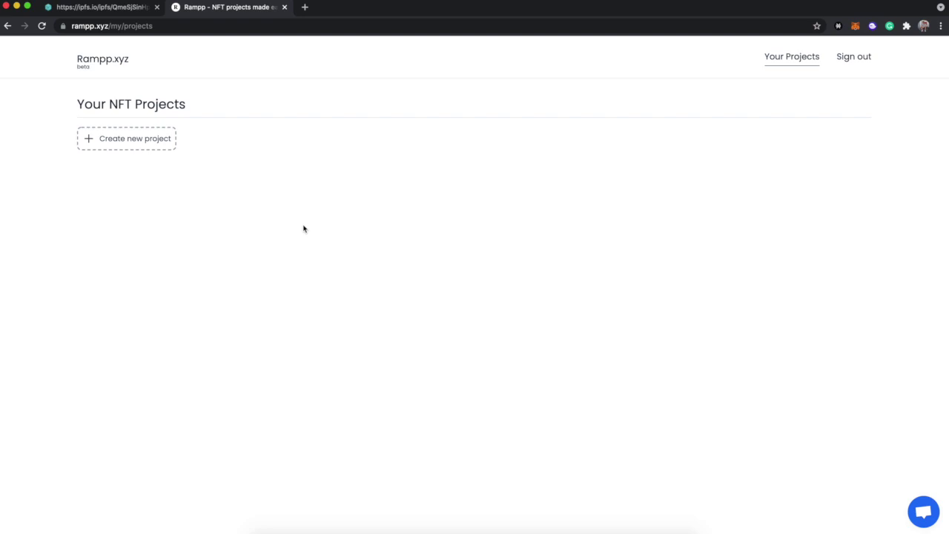
Create a new NFT project and open its custom smart contract setup.
{"action": "left_click", "coordinate": [114, 140]}
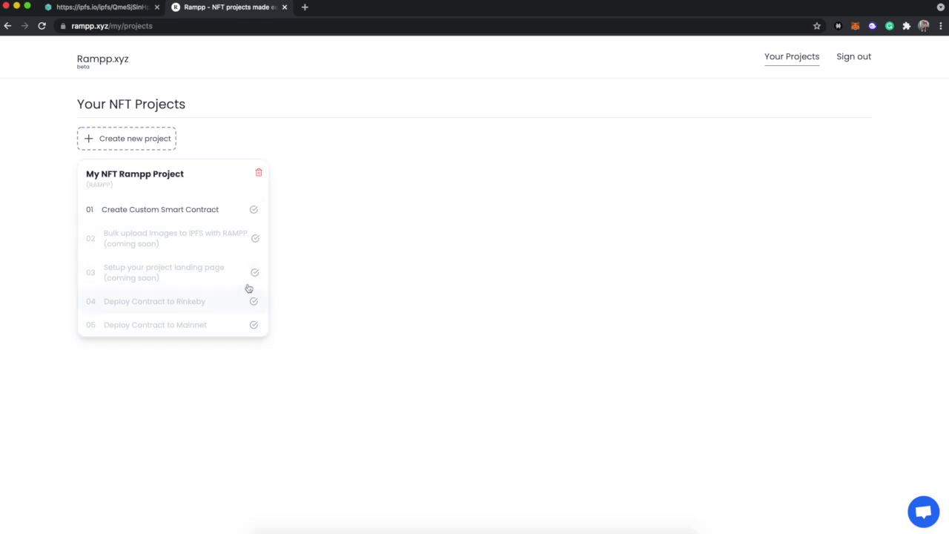
{"action": "double_click", "coordinate": [104, 184]}
{"action": "left_click", "coordinate": [317, 248]}
{"action": "left_click", "coordinate": [187, 218]}
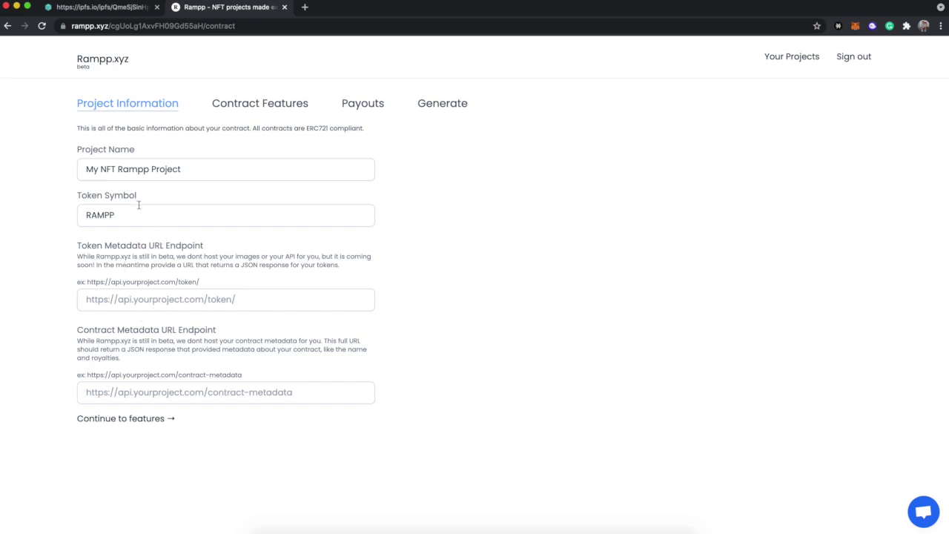
Replace the project name with "Example Token Contract".
{"action": "left_click", "coordinate": [126, 172]}
{"action": "key", "text": "super+a"}
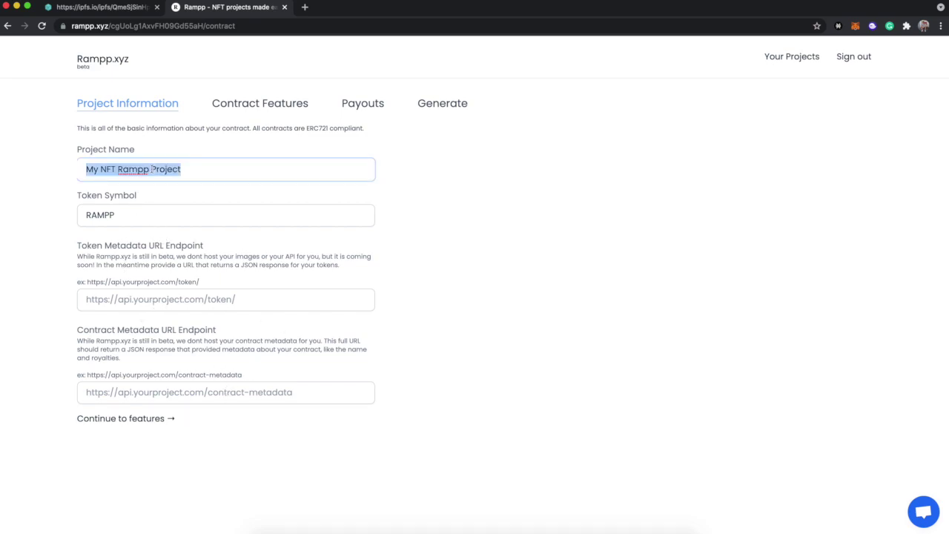
{"action": "key", "text": "BackSpace"}
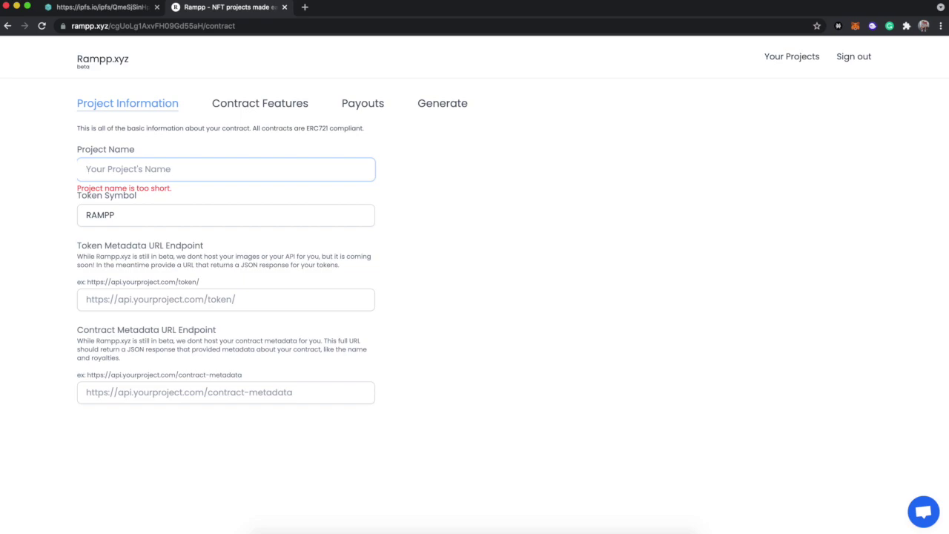
{"action": "type", "text": "Example"}
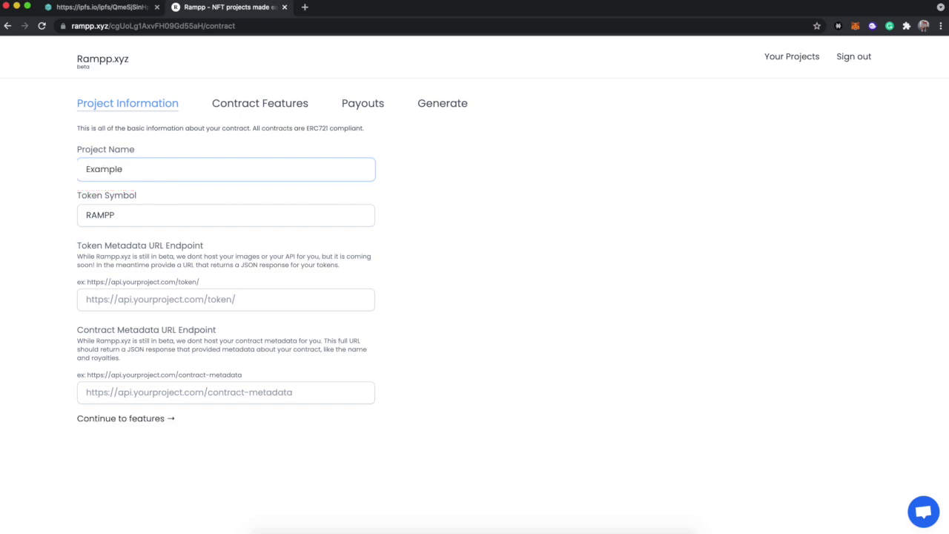
{"action": "type", "text": " TOKEN"}
{"action": "key", "text": "BackSpace"}
{"action": "key", "text": "BackSpace"}
{"action": "key", "text": "BackSpace"}
{"action": "key", "text": "BackSpace"}
{"action": "type", "text": "oken Contrd"}
{"action": "key", "text": "BackSpace"}
{"action": "type", "text": "act"}
Set the token symbol to EXAMPLE.
{"action": "double_click", "coordinate": [155, 213]}
{"action": "type", "text": "E"}
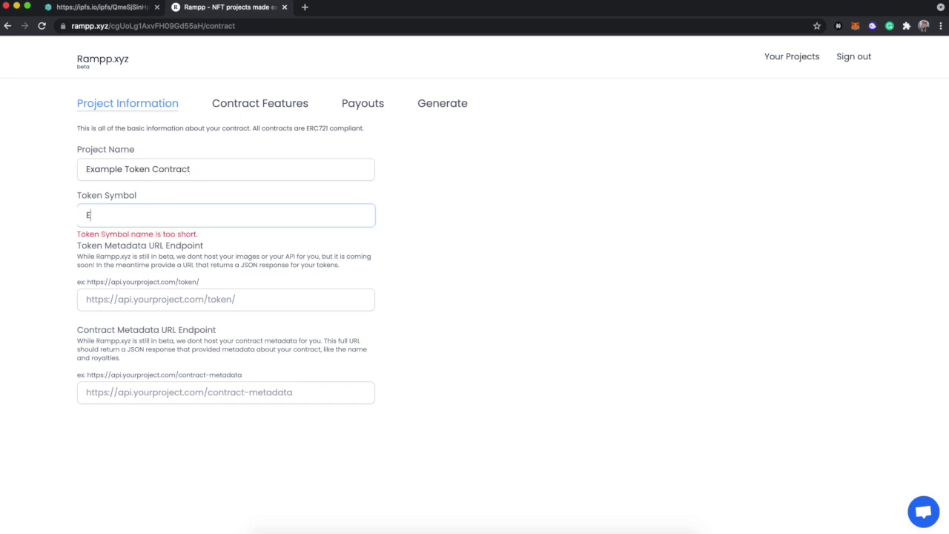
{"action": "type", "text": "XAMPLE"}
{"action": "left_click", "coordinate": [407, 221]}
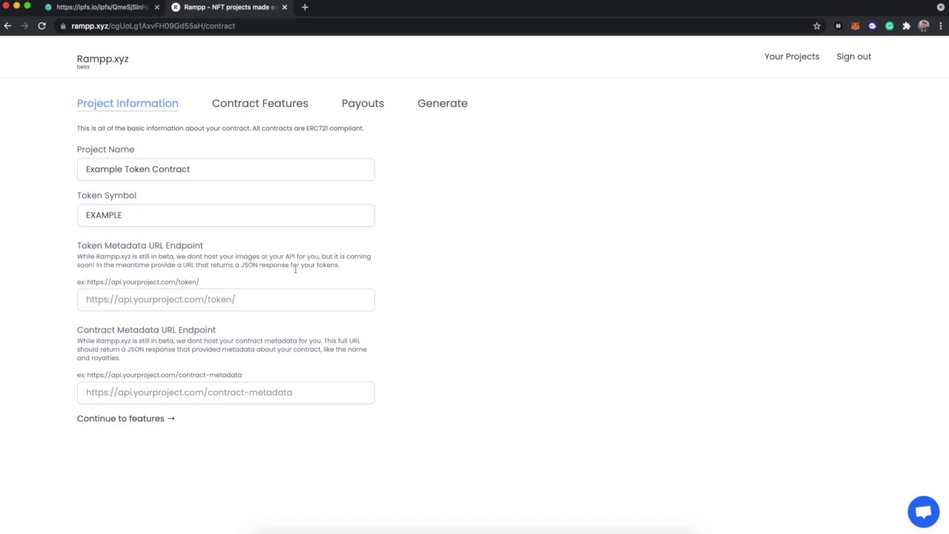
Paste the ipfs.io folder URL from the other browser page as the token metadata URL endpoint.
{"action": "scroll", "coordinate": [311, 292], "scroll_direction": "down", "scroll_amount": 1}
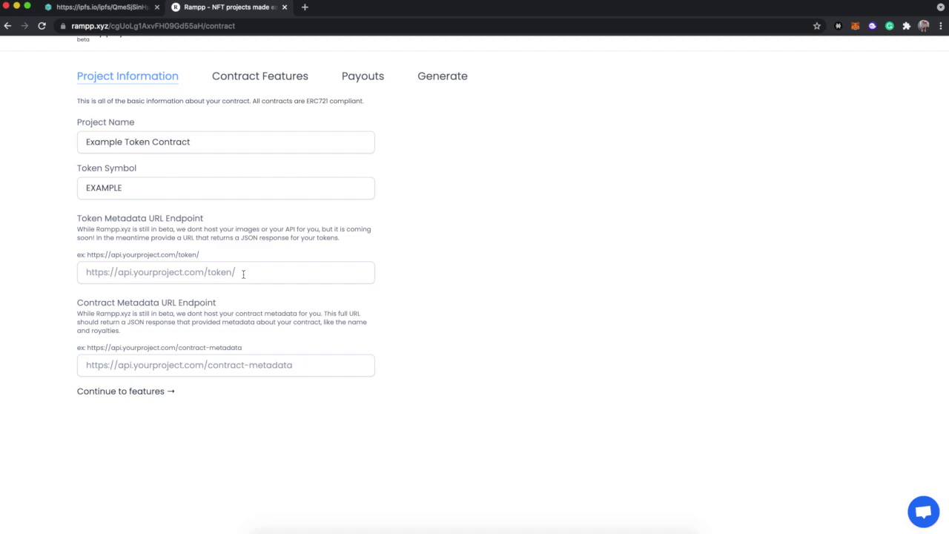
{"action": "left_click", "coordinate": [107, 9]}
{"action": "left_click", "coordinate": [169, 274]}
{"action": "key", "text": "super+v"}
{"action": "left_click_drag", "start_coordinate": [149, 273], "coordinate": [30, 271]}
{"action": "left_click_drag", "start_coordinate": [192, 272], "coordinate": [380, 280]}
{"action": "left_click", "coordinate": [368, 273]}
Set the contract metadata URL endpoint to the same ipfs.io folder URL followed by contract.json.
{"action": "left_click", "coordinate": [192, 365]}
{"action": "key", "text": "super+v"}
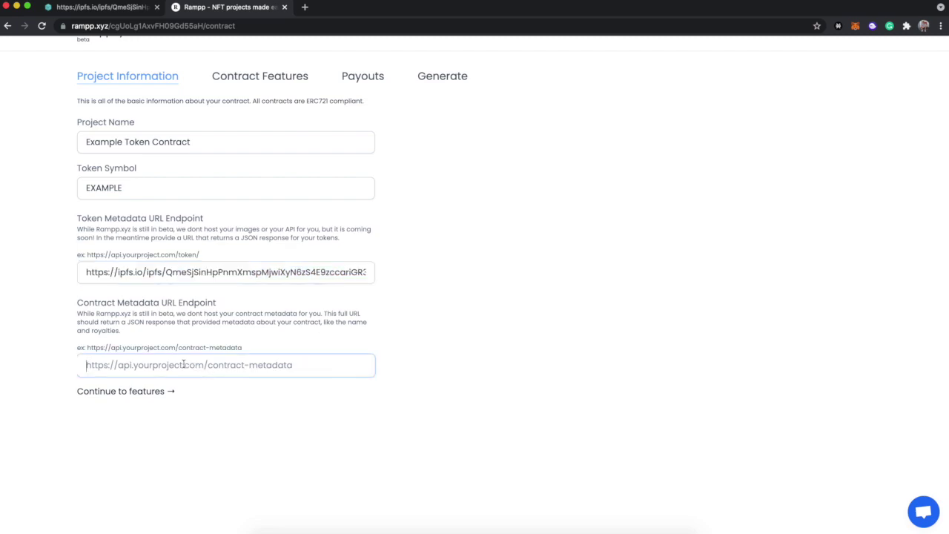
{"action": "type", "text": "contra"}
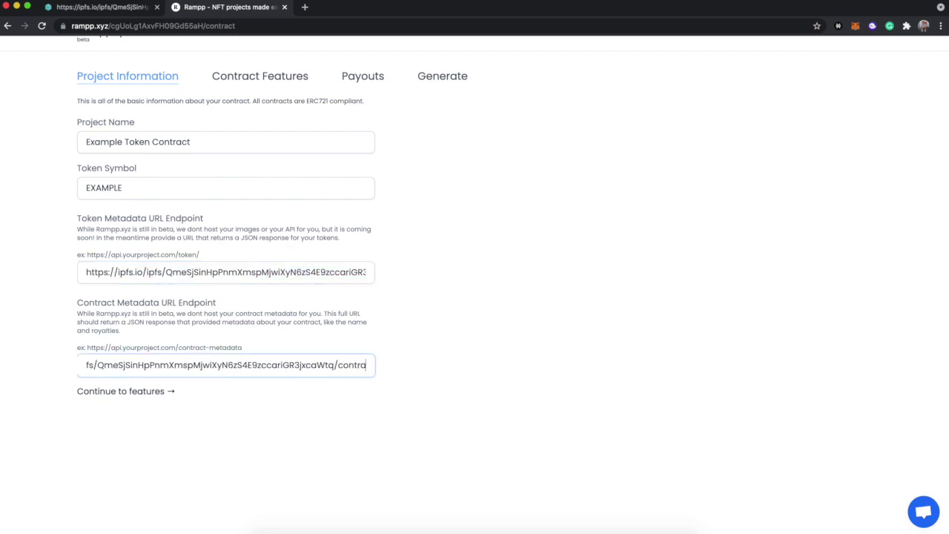
{"action": "type", "text": "ct.json"}
{"action": "left_click", "coordinate": [403, 456]}
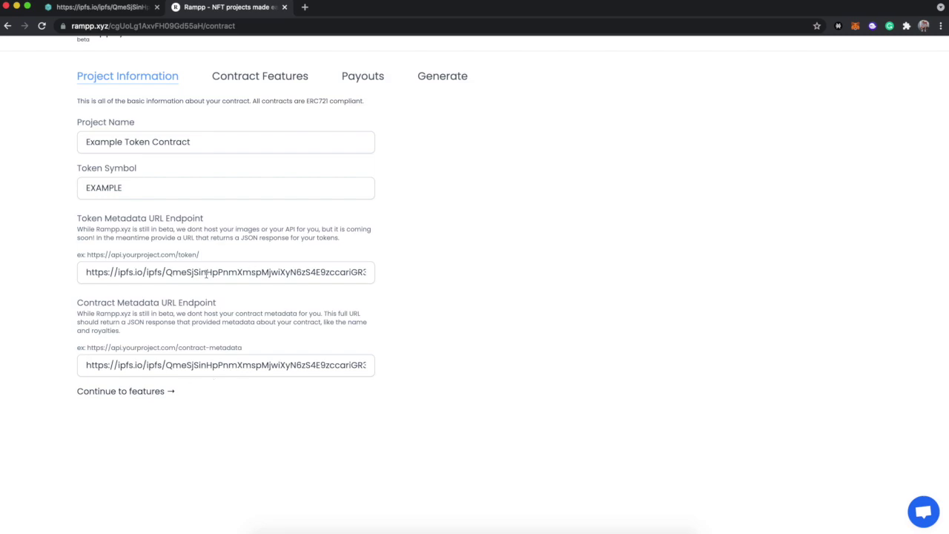
Continue to the contract features and set the token supply limit to 500.
{"action": "left_click", "coordinate": [148, 393]}
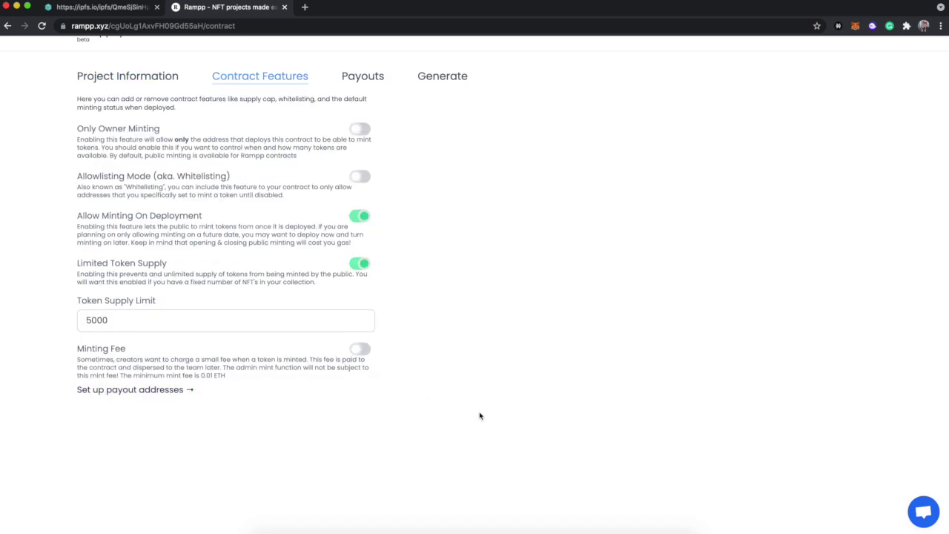
{"action": "scroll", "coordinate": [480, 416], "scroll_direction": "up", "scroll_amount": 1}
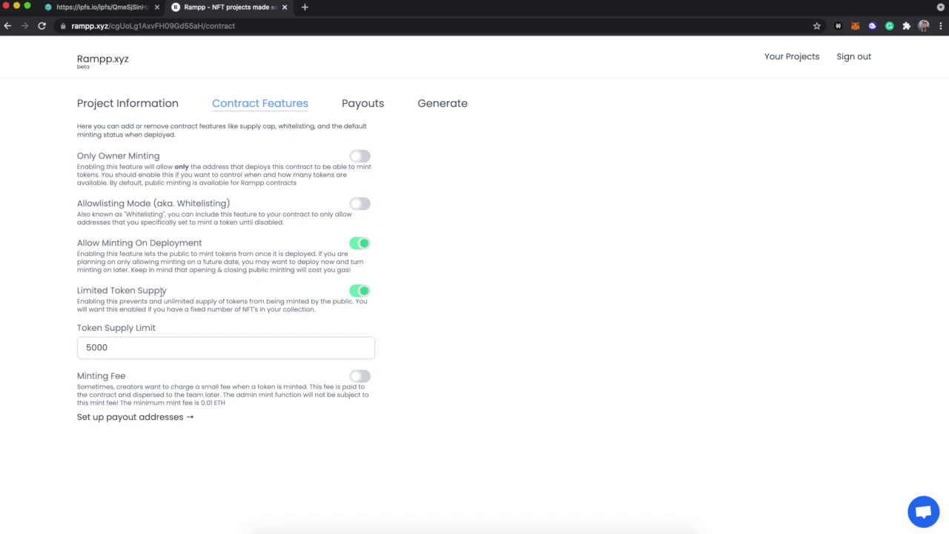
{"action": "left_click", "coordinate": [88, 348]}
{"action": "left_click", "coordinate": [89, 347]}
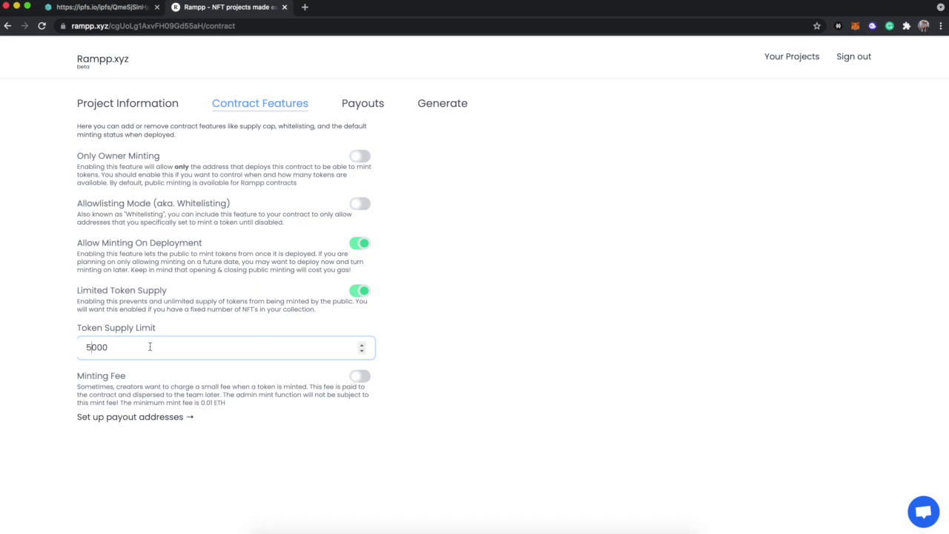
{"action": "key", "text": "Delete"}
{"action": "left_click", "coordinate": [56, 321]}
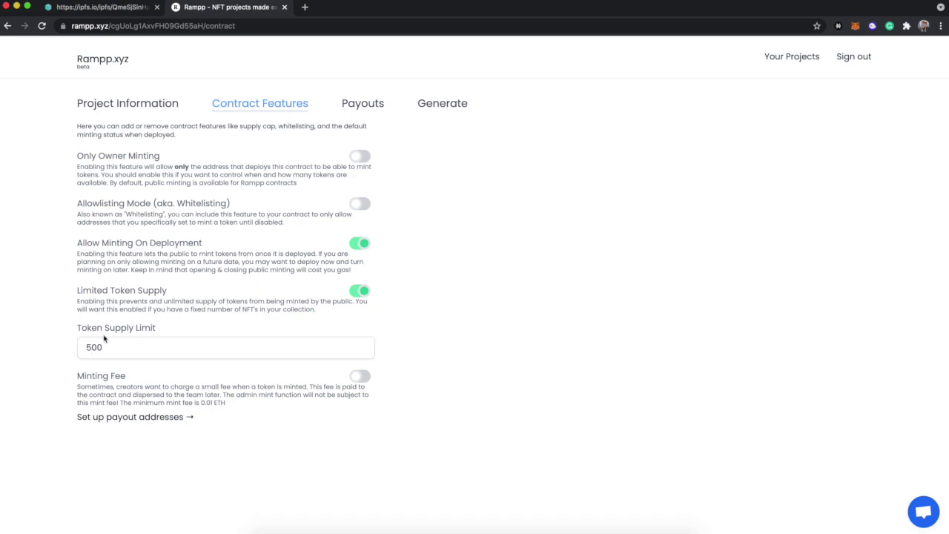
Enable the minting fee, keeping the mint fee at 0.01 ETH.
{"action": "left_click", "coordinate": [356, 378]}
{"action": "scroll", "coordinate": [404, 396], "scroll_direction": "down", "scroll_amount": 2}
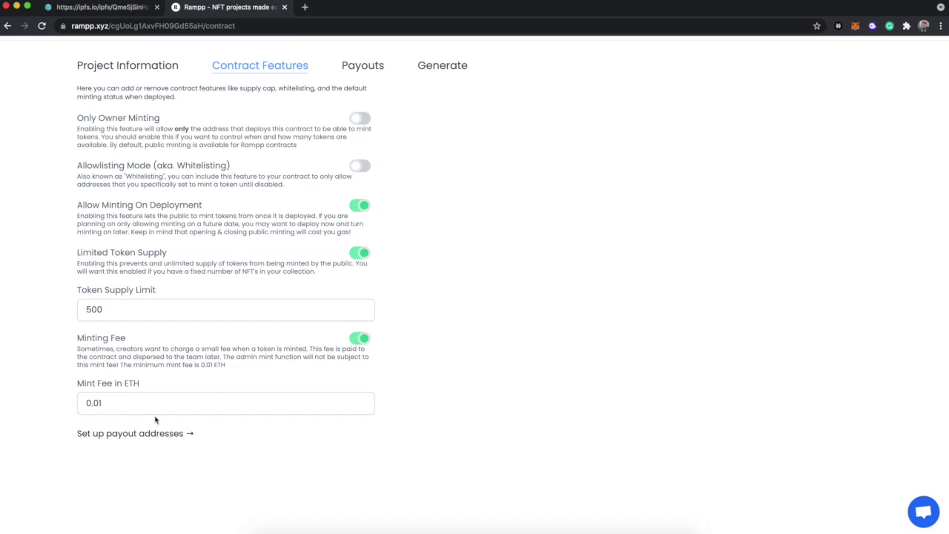
{"action": "left_click", "coordinate": [108, 402]}
Continue to the payout setup and review the prefilled ETH payout address.
{"action": "left_click", "coordinate": [145, 433]}
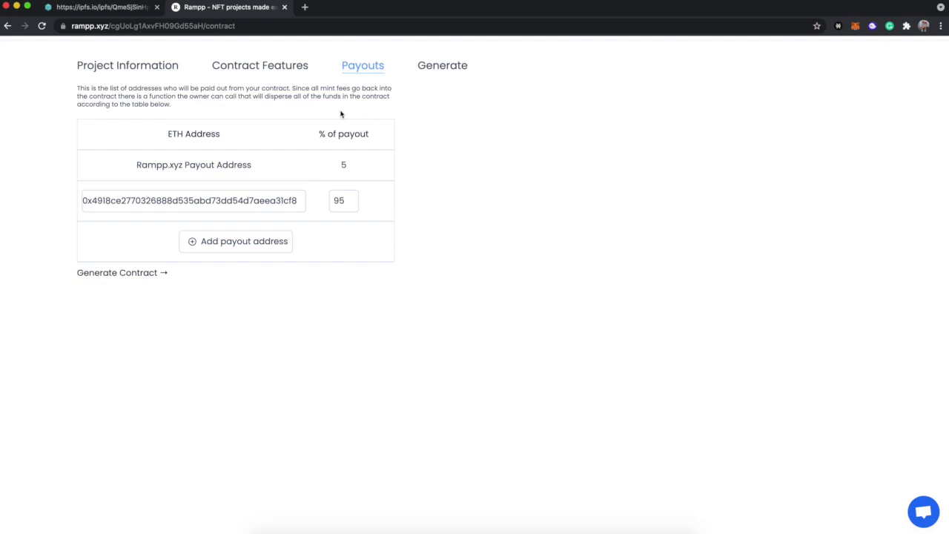
{"action": "scroll", "coordinate": [339, 104], "scroll_direction": "up", "scroll_amount": 1}
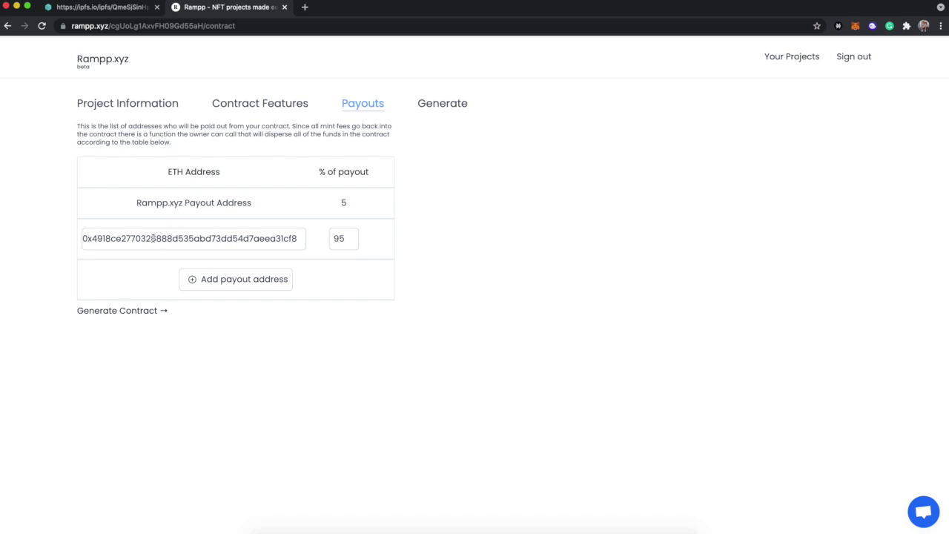
{"action": "double_click", "coordinate": [211, 238]}
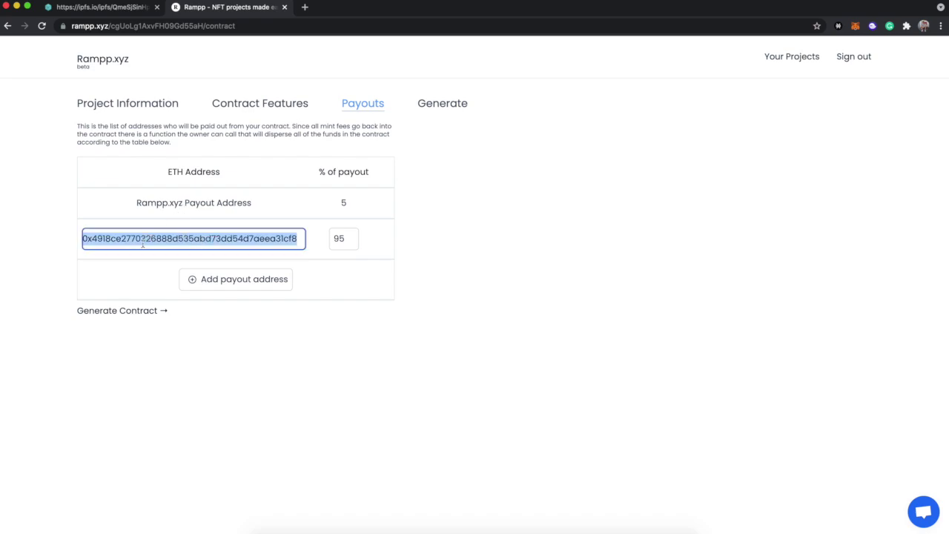
{"action": "left_click", "coordinate": [417, 245]}
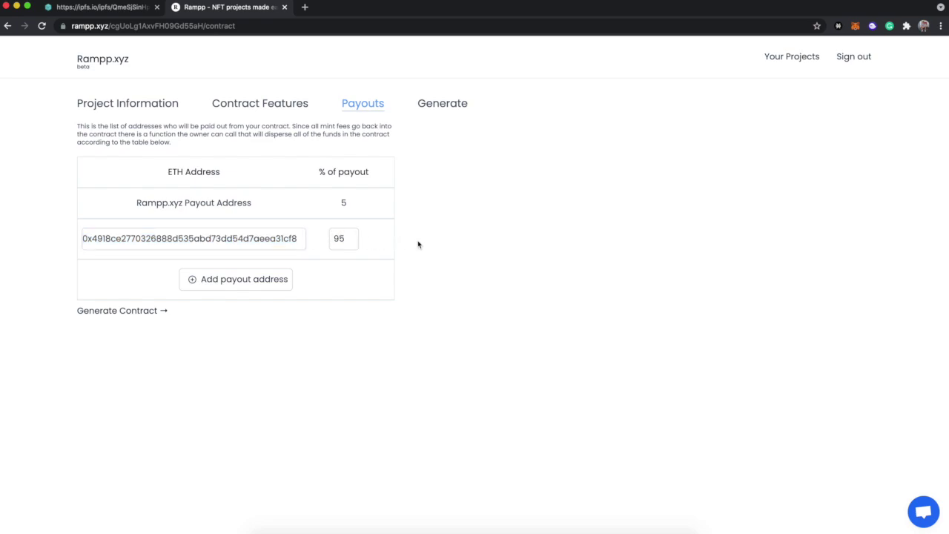
Add a second payout address row and remove it again.
{"action": "left_click", "coordinate": [248, 282]}
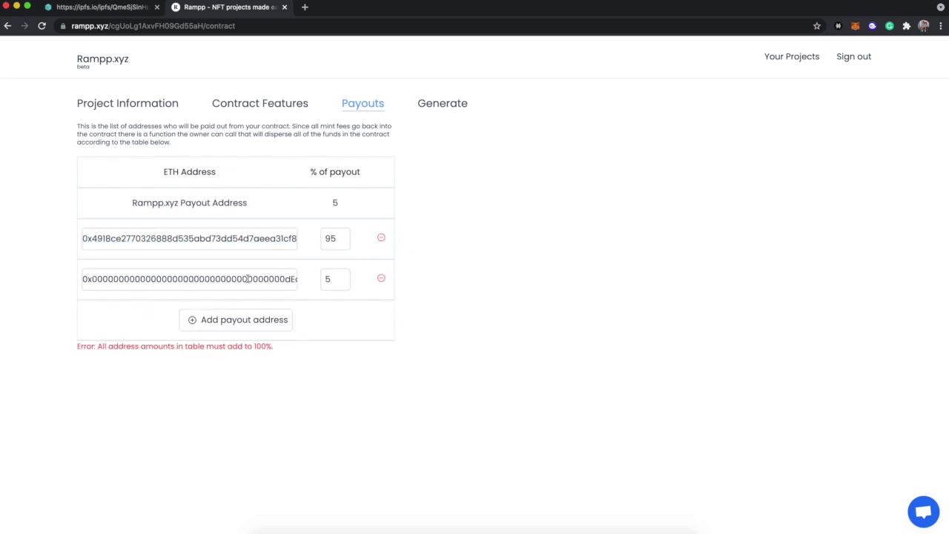
{"action": "double_click", "coordinate": [191, 279]}
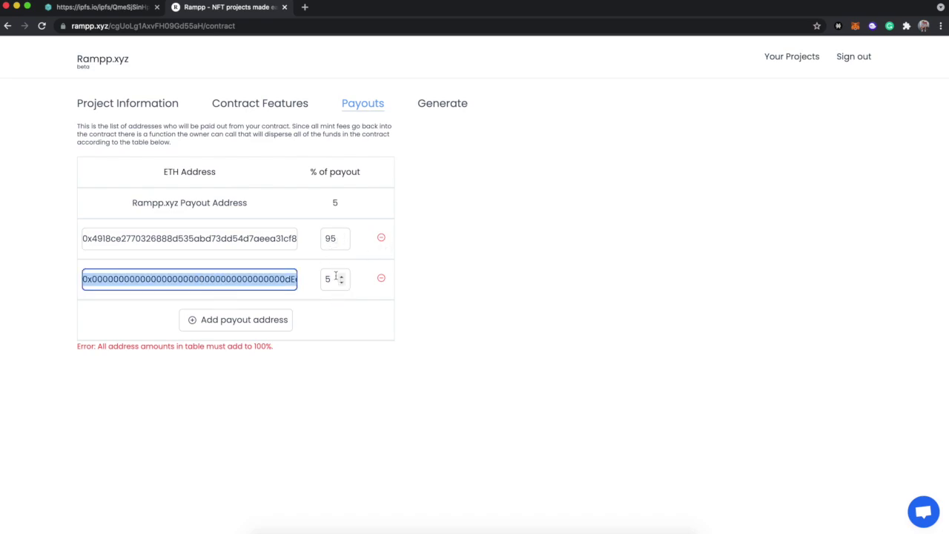
{"action": "left_click", "coordinate": [382, 278]}
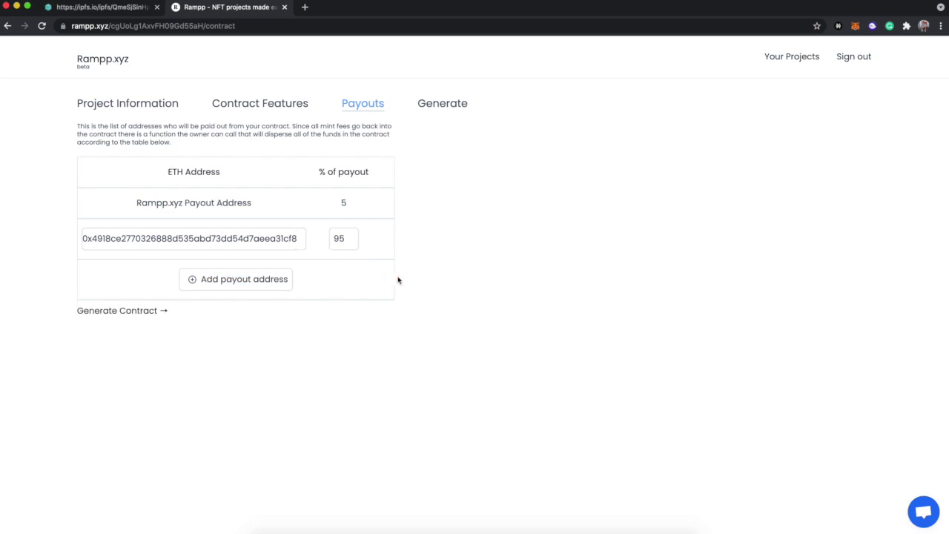
Continue to contract generation and generate the EXAMPLE contract.
{"action": "left_click", "coordinate": [116, 312]}
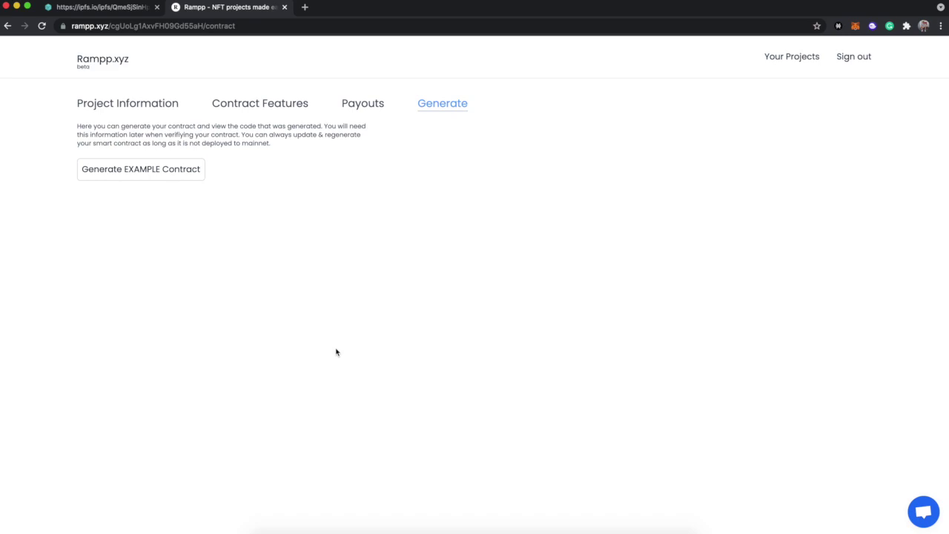
{"action": "left_click", "coordinate": [129, 170]}
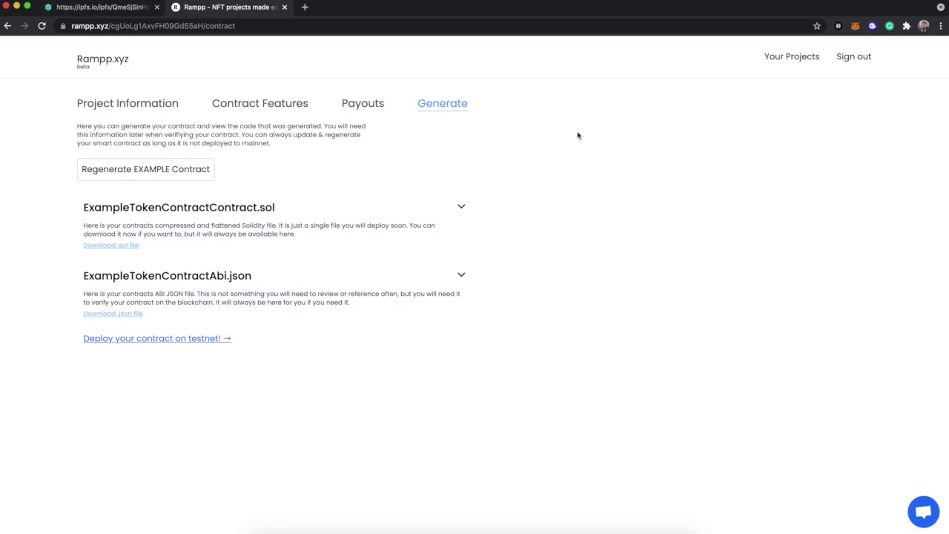
Open the generated ExampleTokenContractContract.sol file and examine its Solidity code, including the minting functions.
{"action": "left_click", "coordinate": [255, 216]}
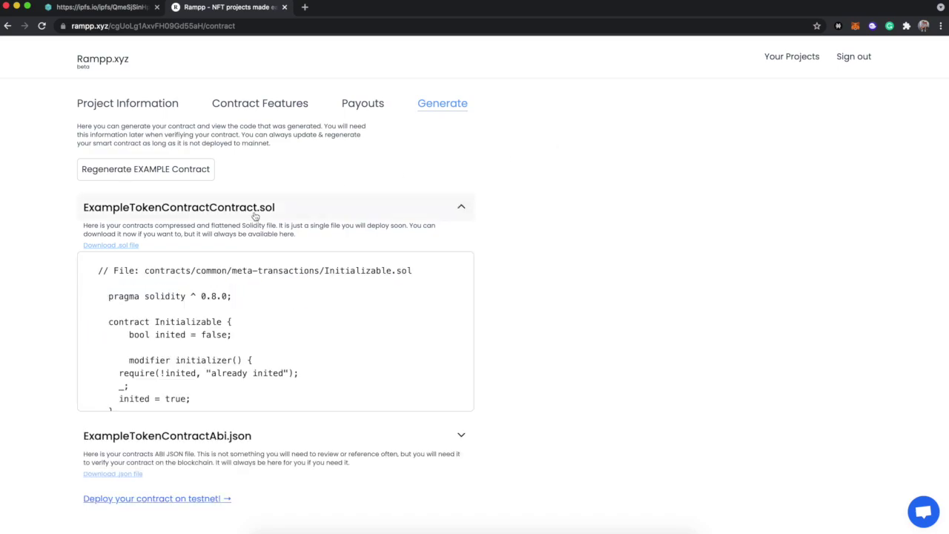
{"action": "scroll", "coordinate": [313, 209], "scroll_direction": "down", "scroll_amount": 1}
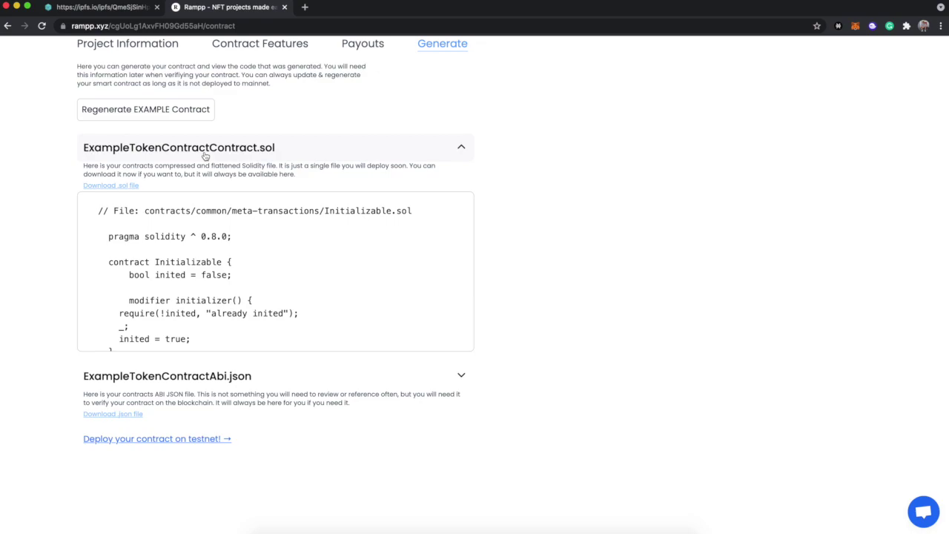
{"action": "left_click", "coordinate": [123, 186]}
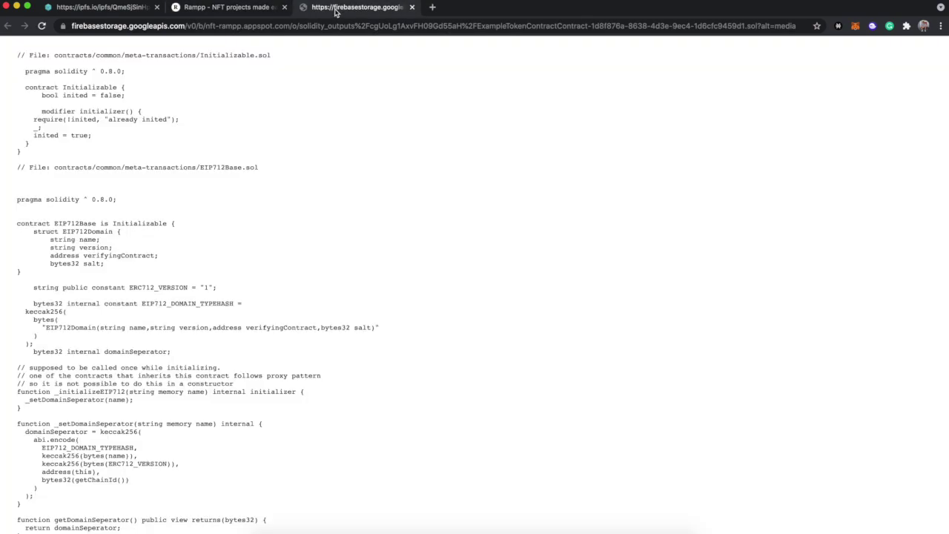
{"action": "scroll", "coordinate": [272, 195], "scroll_direction": "down", "scroll_amount": 20}
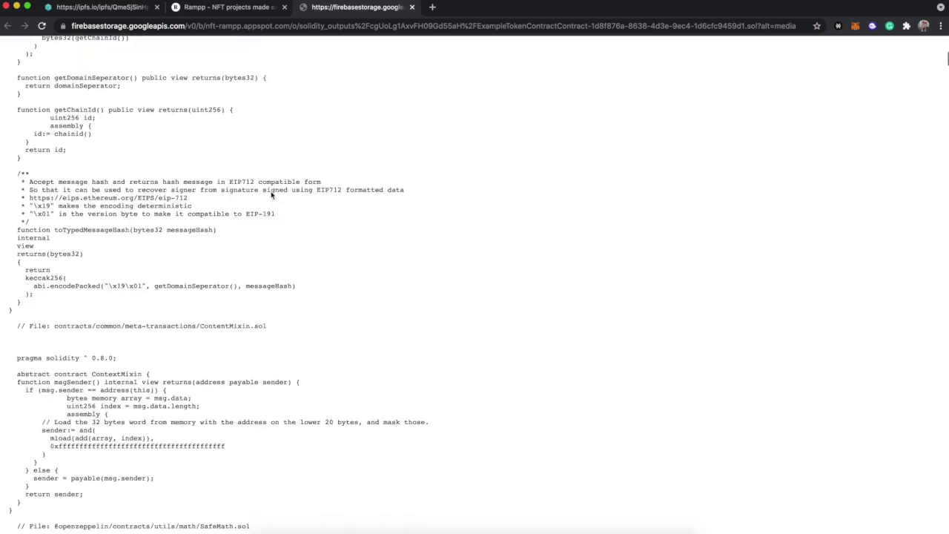
{"action": "scroll", "coordinate": [271, 195], "scroll_direction": "down", "scroll_amount": 20}
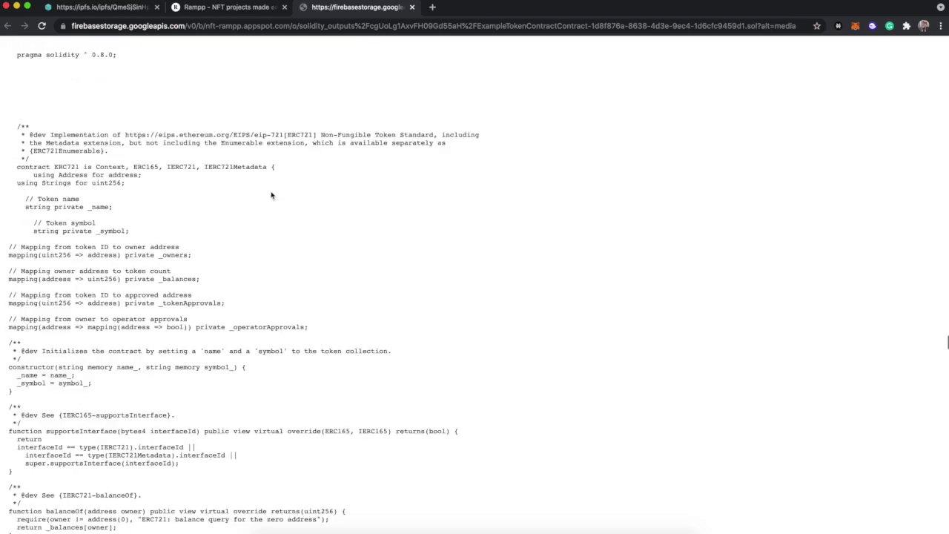
{"action": "scroll", "coordinate": [271, 195], "scroll_direction": "up", "scroll_amount": 15}
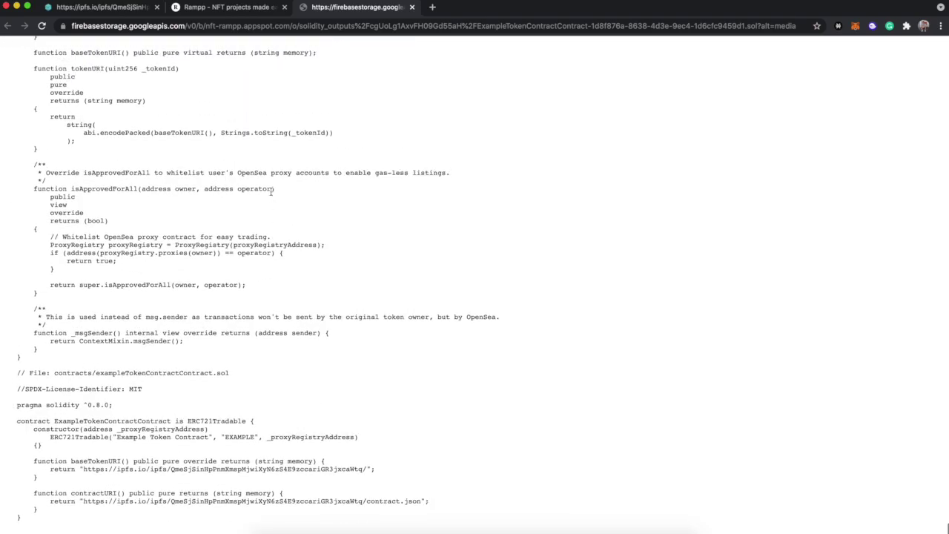
{"action": "scroll", "coordinate": [271, 195], "scroll_direction": "up", "scroll_amount": 4}
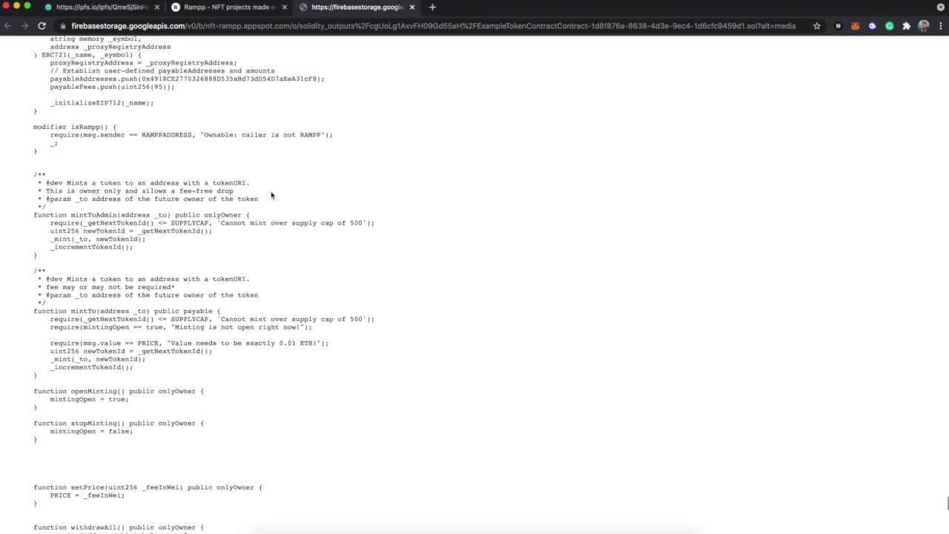
Examine the payable address and fee lines in the contract's constructor and the code of the mintToAdmin and mintTo functions.
{"action": "scroll", "coordinate": [111, 170], "scroll_direction": "up", "scroll_amount": 3}
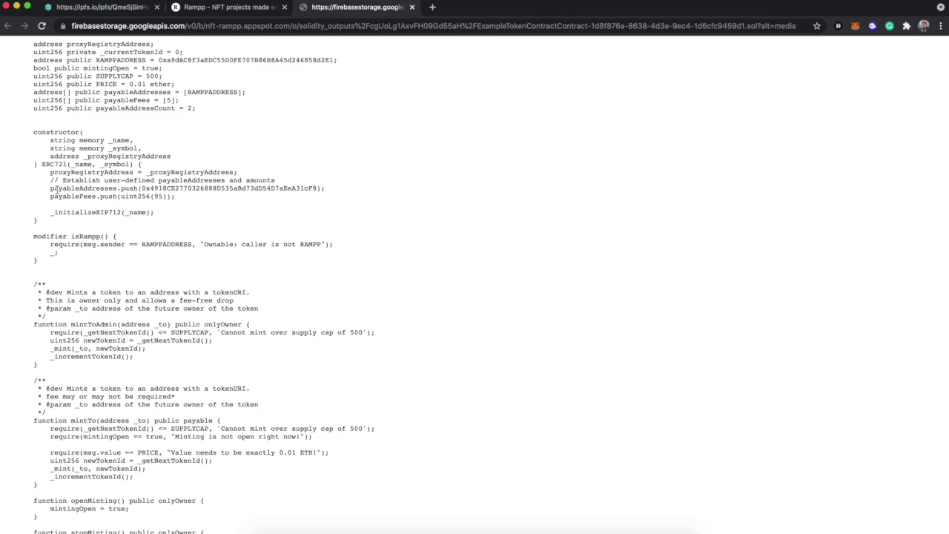
{"action": "left_click_drag", "start_coordinate": [50, 190], "coordinate": [182, 201]}
{"action": "scroll", "coordinate": [157, 275], "scroll_direction": "down", "scroll_amount": 2}
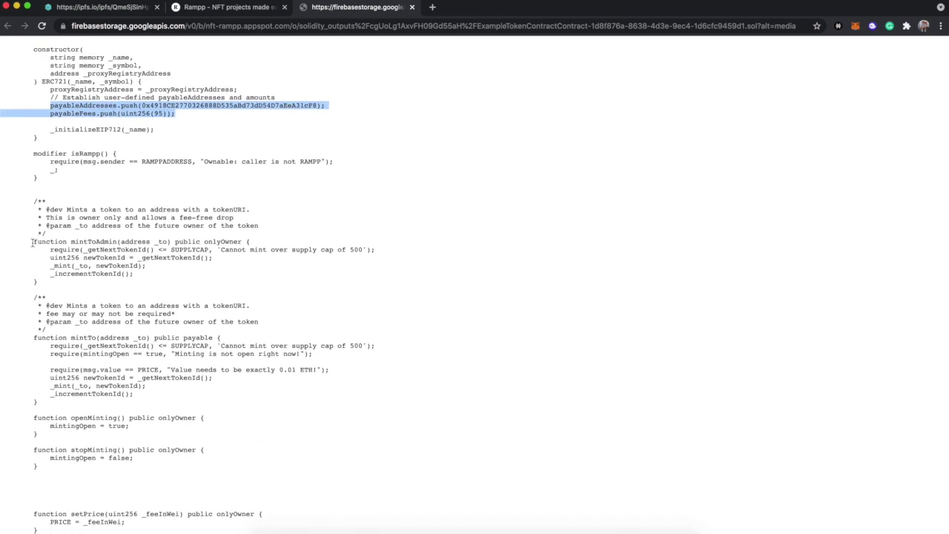
{"action": "scroll", "coordinate": [122, 281], "scroll_direction": "down", "scroll_amount": 1}
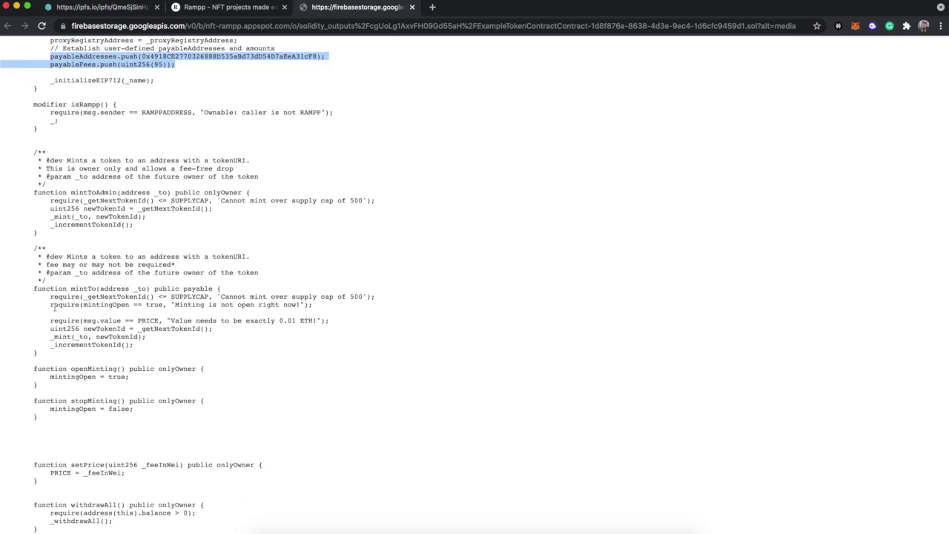
{"action": "scroll", "coordinate": [60, 304], "scroll_direction": "down", "scroll_amount": 2}
{"action": "left_click_drag", "start_coordinate": [33, 197], "coordinate": [57, 264]}
{"action": "left_click", "coordinate": [95, 200]}
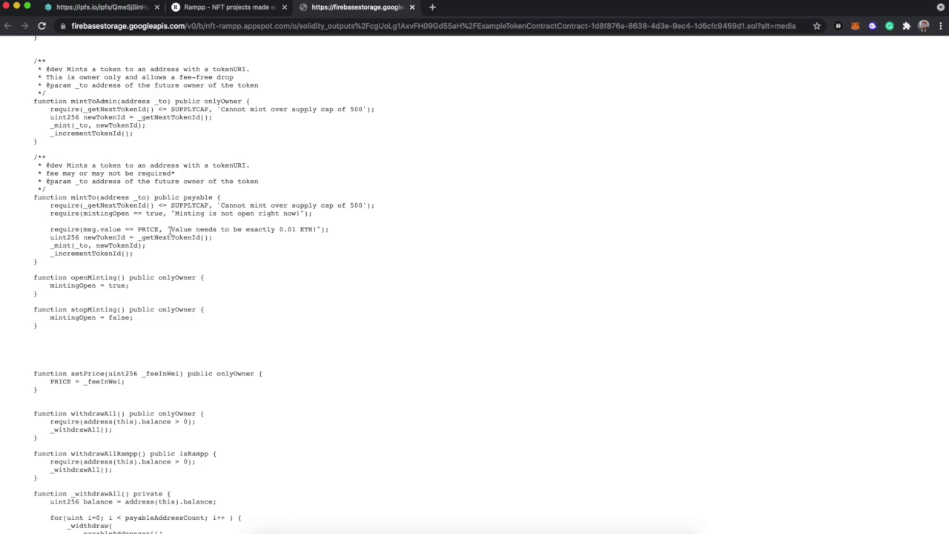
Examine the contract's minting, setPrice and withdrawal functions, and close the source file.
{"action": "scroll", "coordinate": [156, 349], "scroll_direction": "down", "scroll_amount": 5}
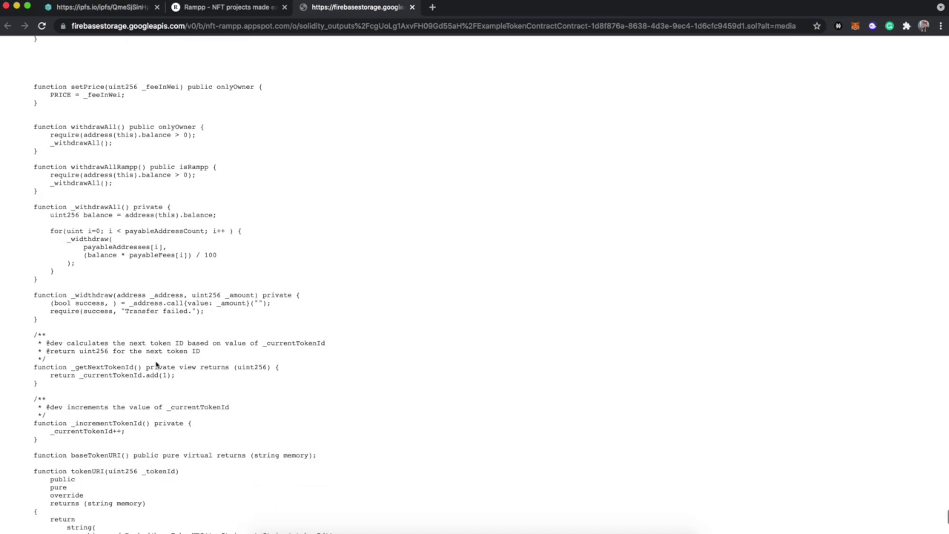
{"action": "scroll", "coordinate": [154, 364], "scroll_direction": "up", "scroll_amount": 1}
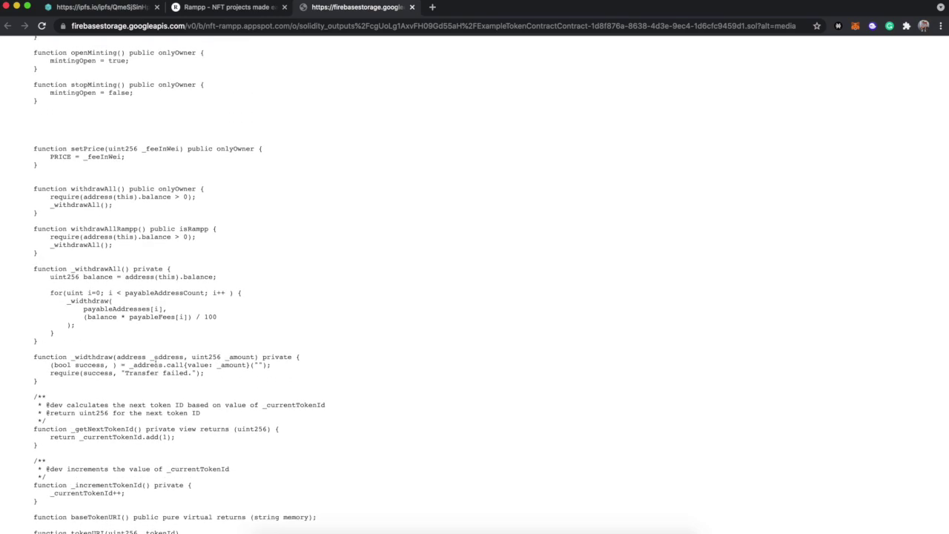
{"action": "scroll", "coordinate": [155, 358], "scroll_direction": "up", "scroll_amount": 1}
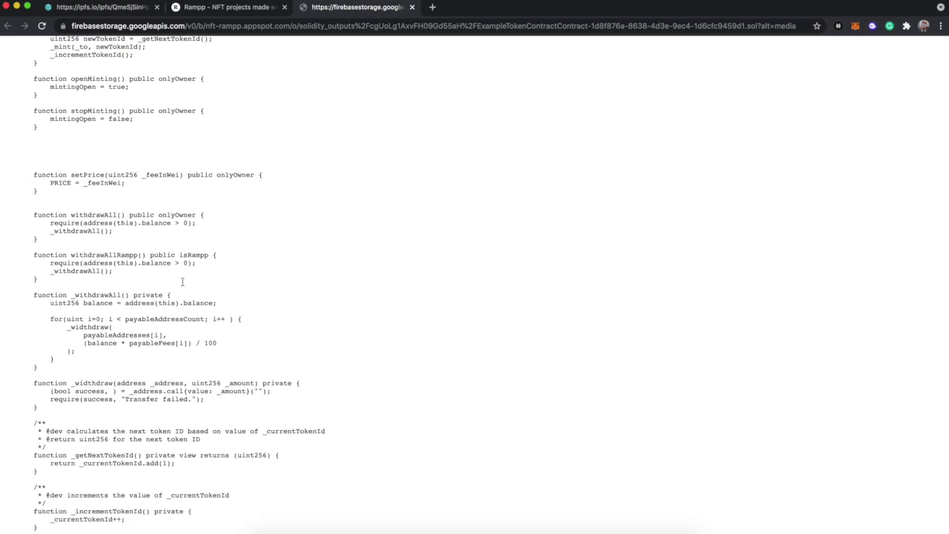
{"action": "scroll", "coordinate": [94, 191], "scroll_direction": "up", "scroll_amount": 1}
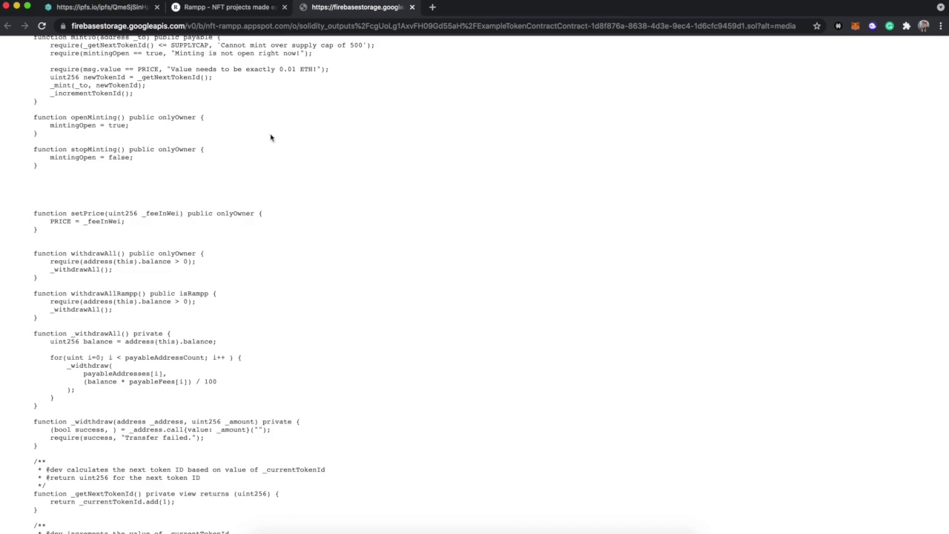
{"action": "scroll", "coordinate": [271, 137], "scroll_direction": "up", "scroll_amount": 3}
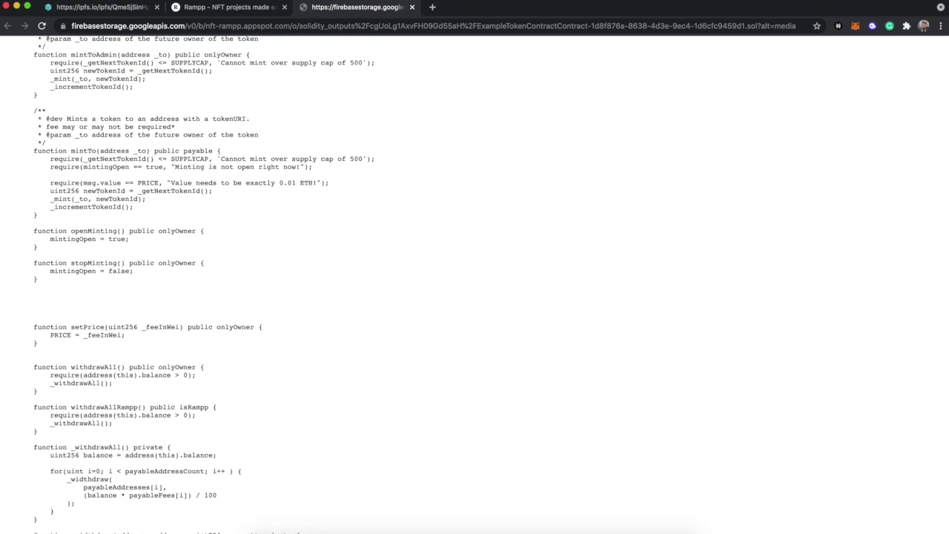
{"action": "left_click", "coordinate": [412, 6]}
Expand ExampleTokenContractAbi.json to review its contents, and collapse both generated file previews.
{"action": "left_click", "coordinate": [267, 372]}
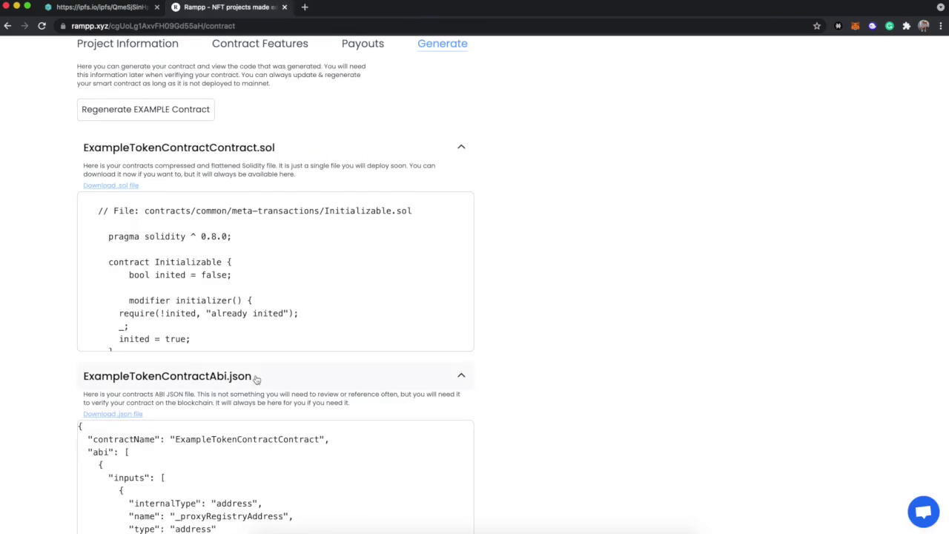
{"action": "scroll", "coordinate": [386, 360], "scroll_direction": "down", "scroll_amount": 2}
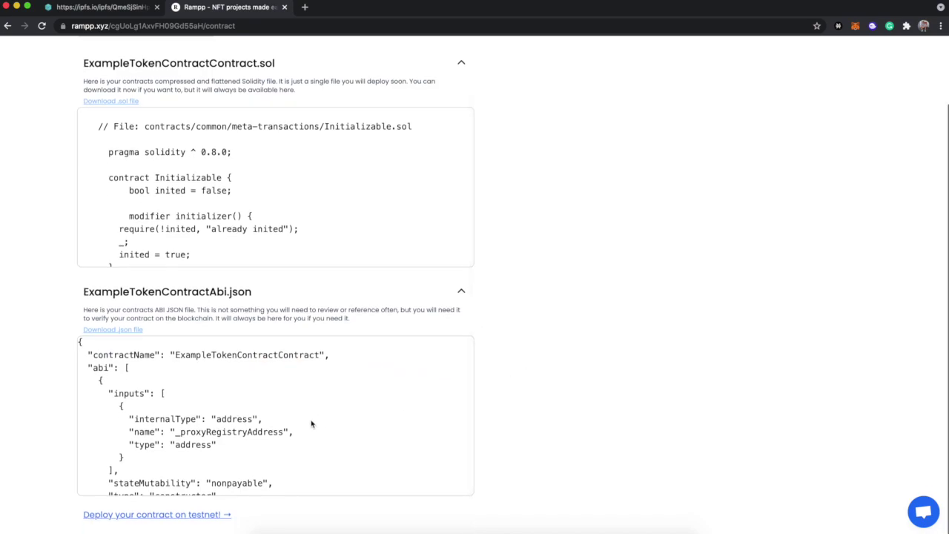
{"action": "scroll", "coordinate": [303, 426], "scroll_direction": "down", "scroll_amount": 2}
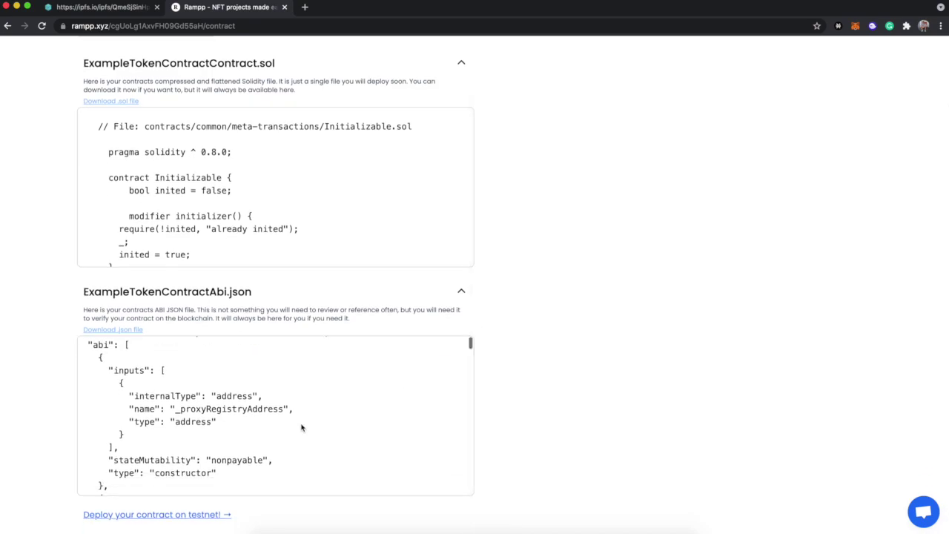
{"action": "left_click", "coordinate": [358, 292]}
{"action": "left_click", "coordinate": [350, 128]}
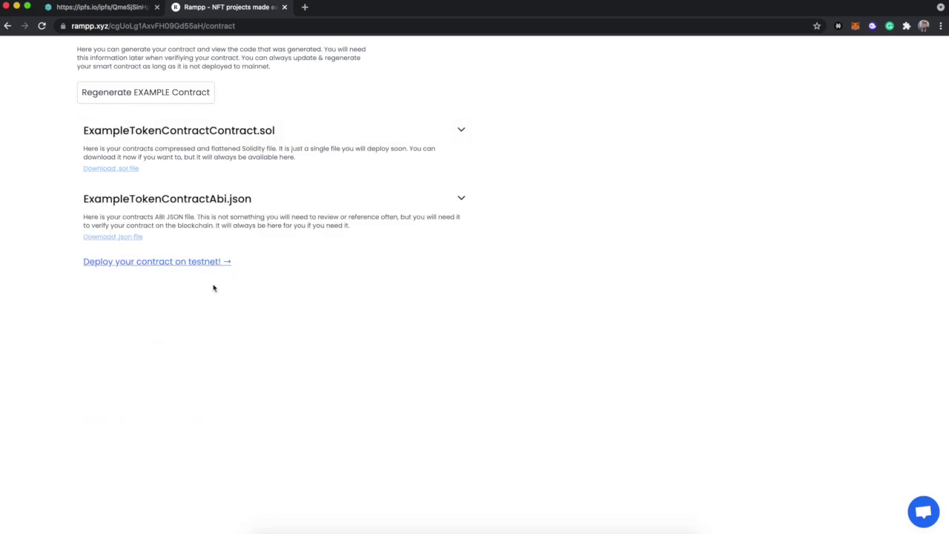
Continue to the testnet deployment page and switch MetaMask to the Rinkeby network, approving the switch.
{"action": "scroll", "coordinate": [213, 287], "scroll_direction": "up", "scroll_amount": 3}
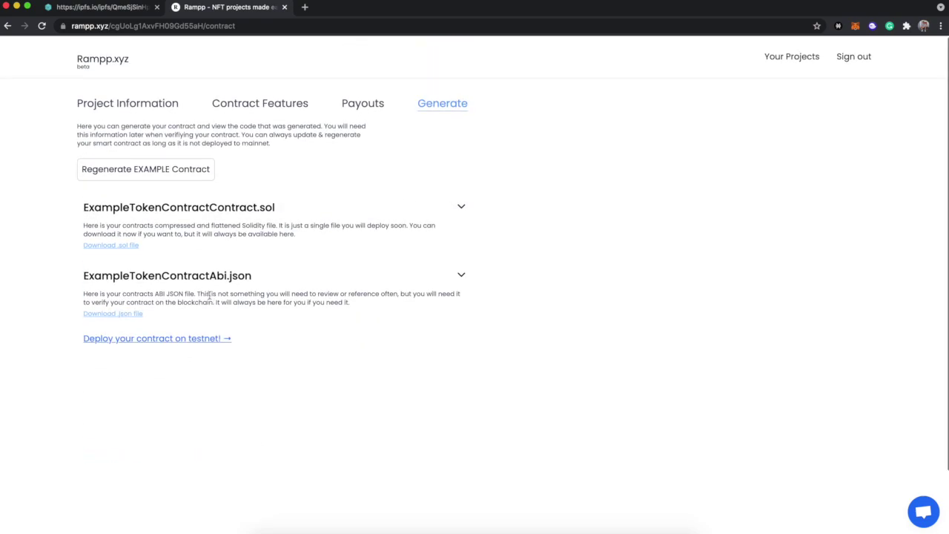
{"action": "left_click", "coordinate": [196, 339]}
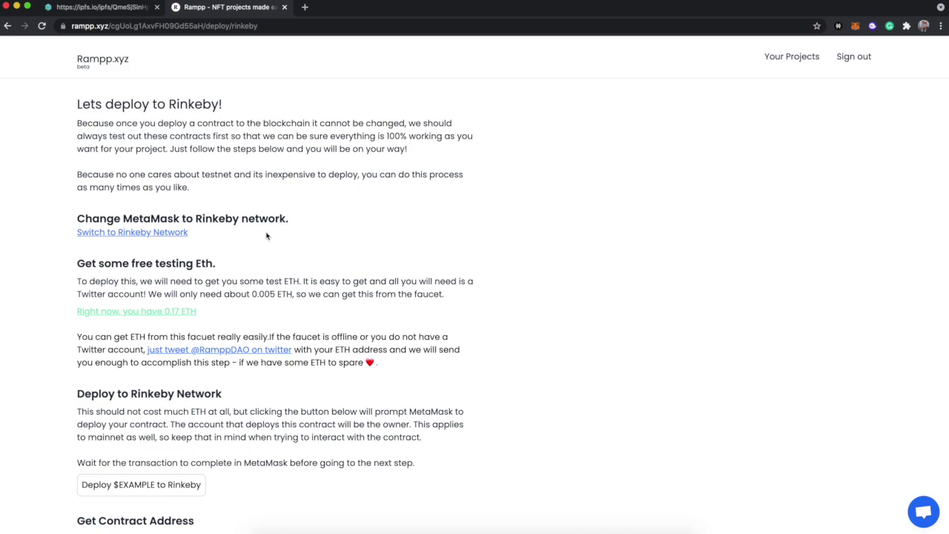
{"action": "left_click", "coordinate": [860, 33]}
{"action": "left_click", "coordinate": [505, 142]}
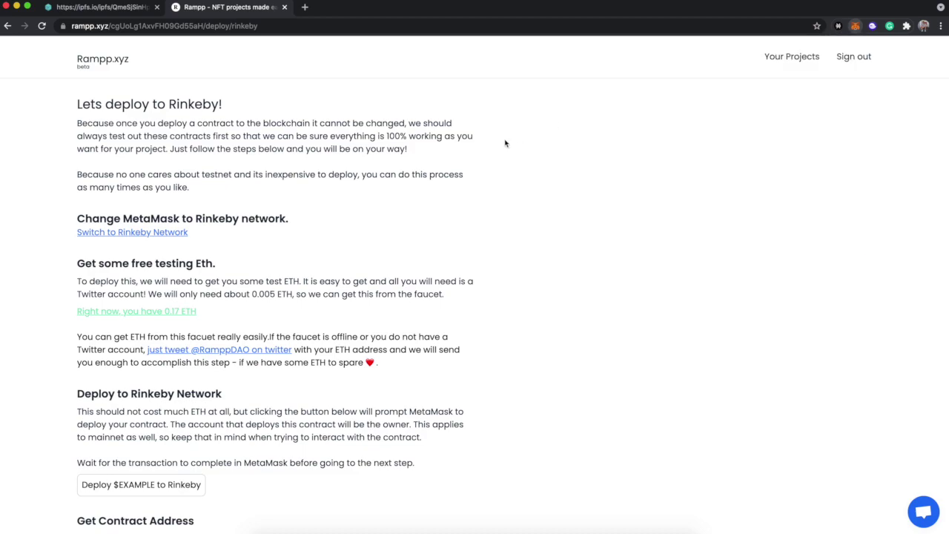
{"action": "left_click", "coordinate": [145, 236]}
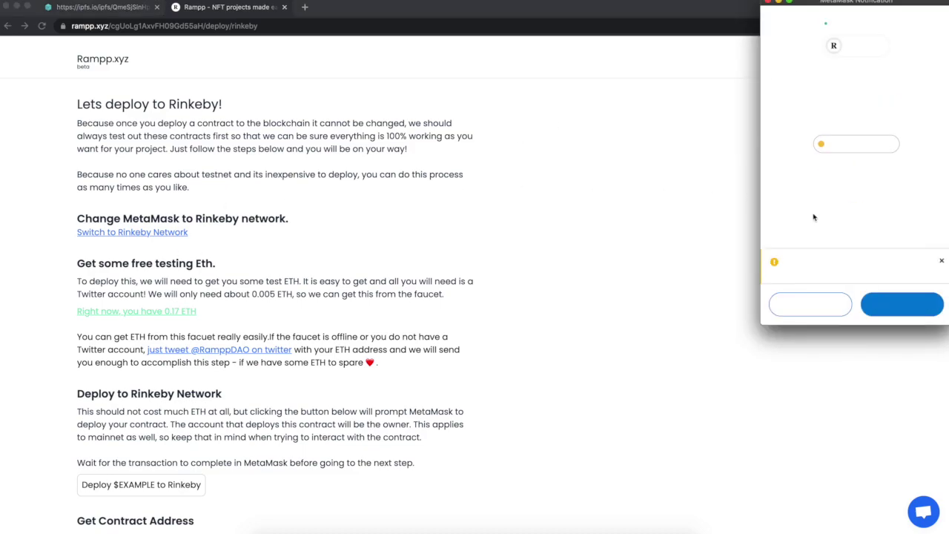
{"action": "left_click", "coordinate": [902, 304]}
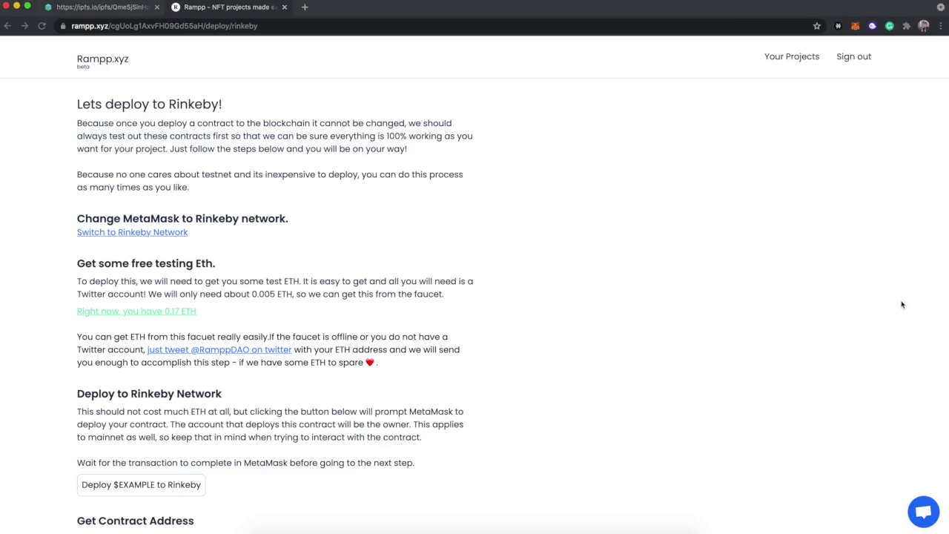
Check the test ETH balance of the MetaMask wallet on the Rinkeby Test Network.
{"action": "scroll", "coordinate": [196, 260], "scroll_direction": "down", "scroll_amount": 3}
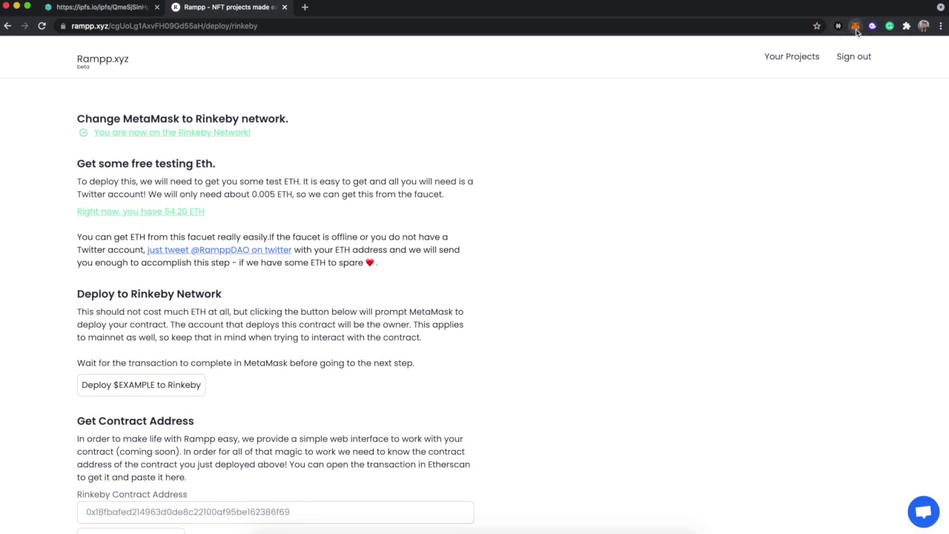
{"action": "left_click", "coordinate": [855, 27]}
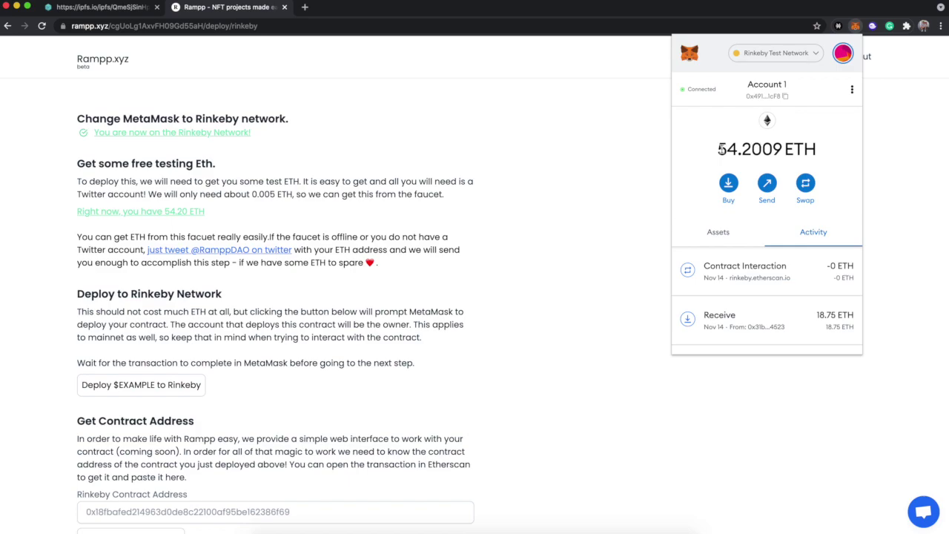
{"action": "left_click", "coordinate": [894, 146]}
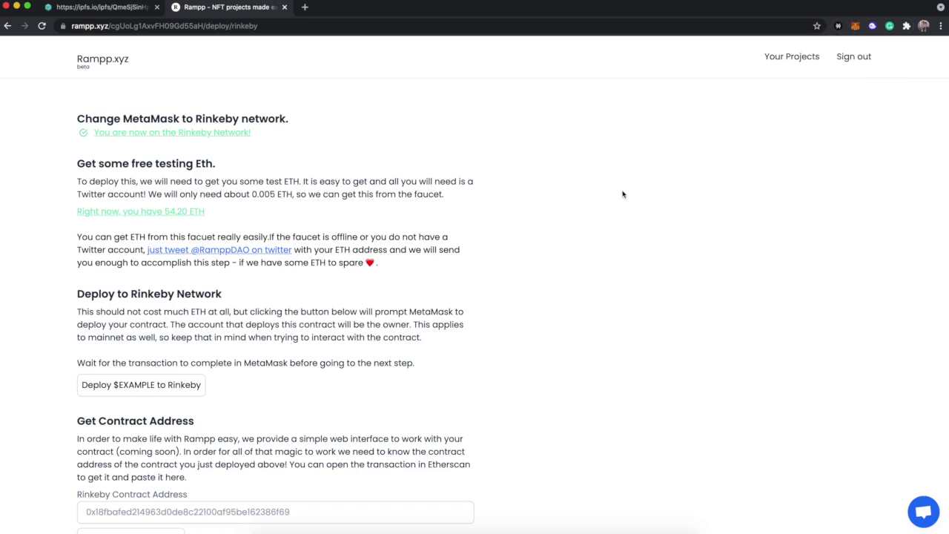
Deploy the $EXAMPLE contract to Rinkeby and confirm the deployment transaction in MetaMask.
{"action": "scroll", "coordinate": [297, 259], "scroll_direction": "down", "scroll_amount": 3}
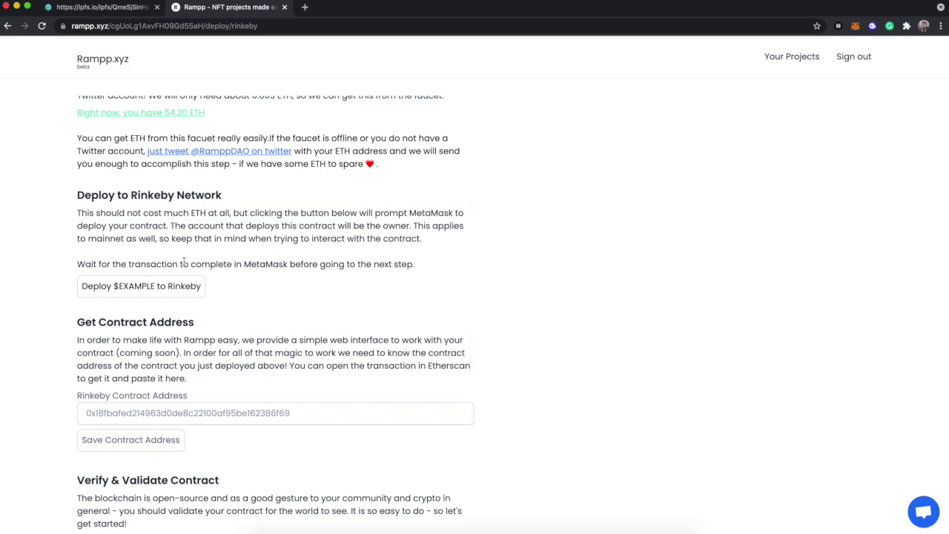
{"action": "left_click", "coordinate": [162, 289]}
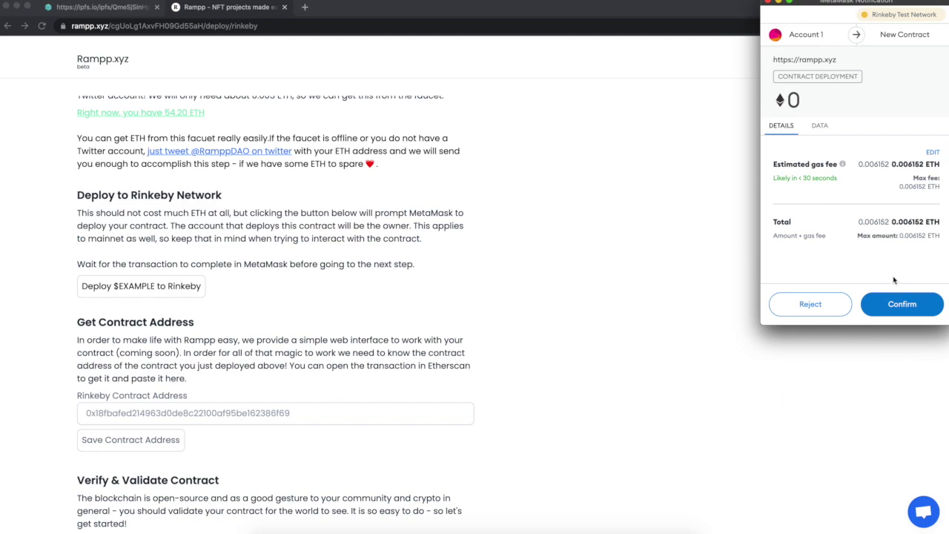
{"action": "left_click", "coordinate": [881, 304]}
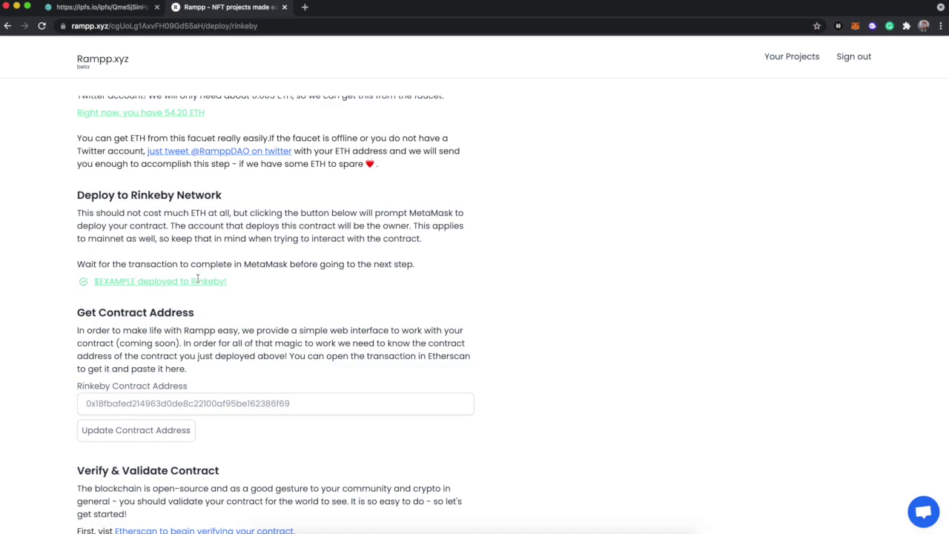
Open the confirmed deployment transaction on Etherscan from its notification, keeping a single transaction page open.
{"action": "scroll", "coordinate": [344, 325], "scroll_direction": "down", "scroll_amount": 3}
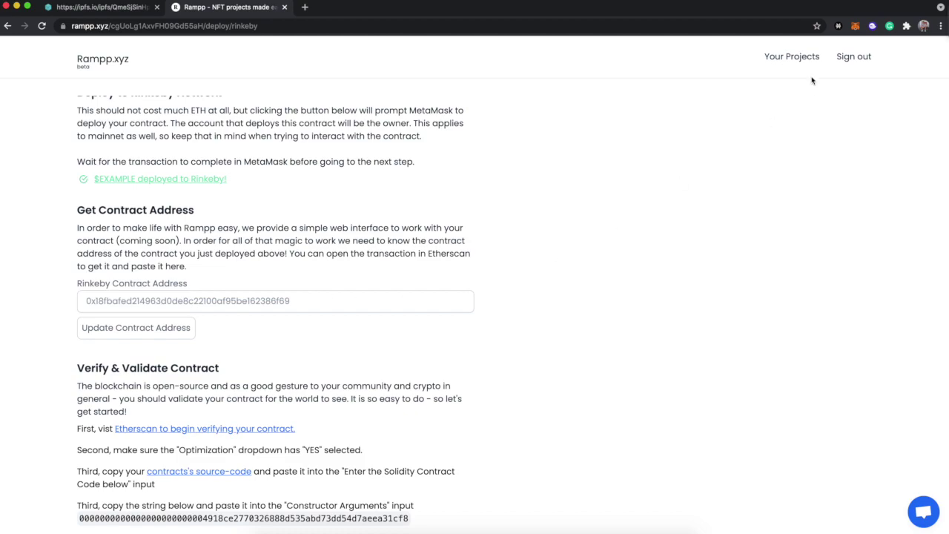
{"action": "mouse_move", "coordinate": [813, 23]}
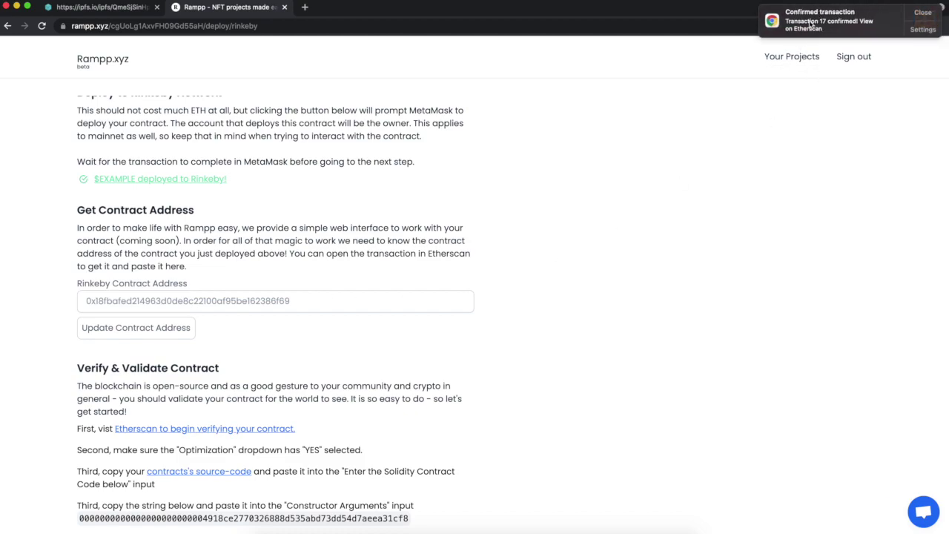
{"action": "left_click", "coordinate": [811, 22]}
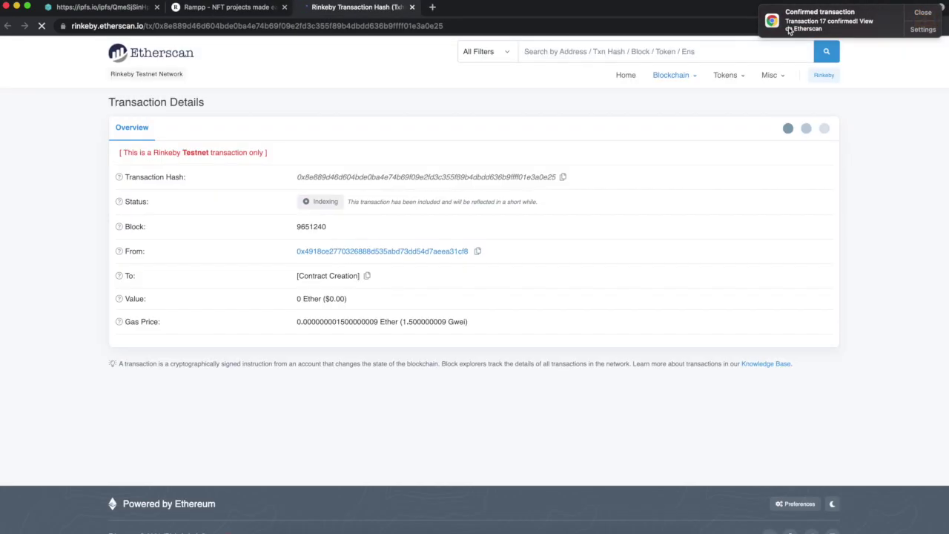
{"action": "left_click", "coordinate": [860, 30]}
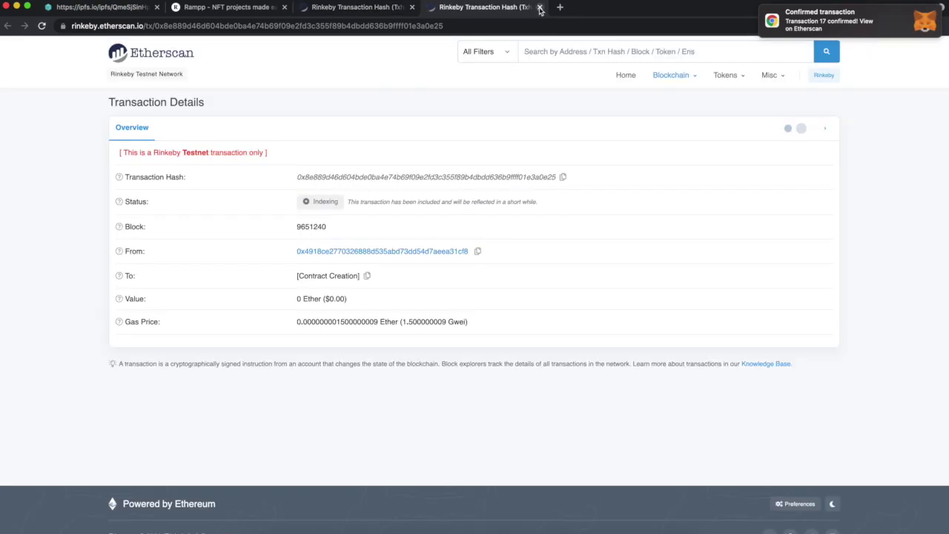
{"action": "left_click", "coordinate": [540, 7]}
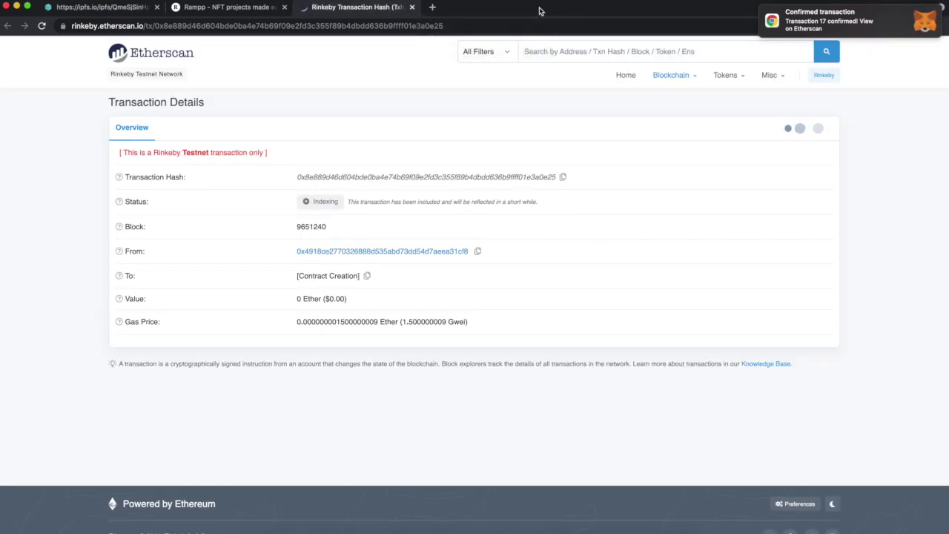
{"action": "left_click", "coordinate": [911, 12]}
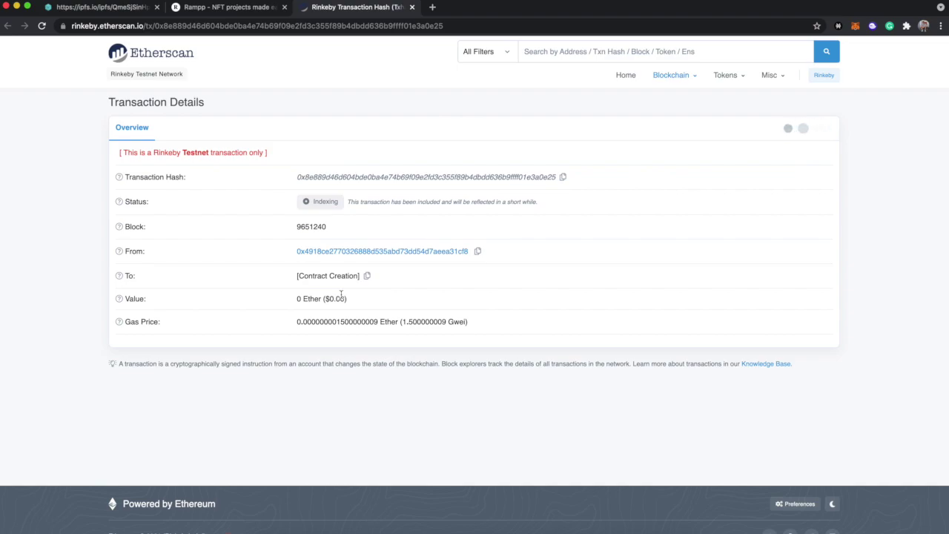
Open the newly created contract from the deployment transaction on Etherscan and copy its address.
{"action": "left_click", "coordinate": [221, 6]}
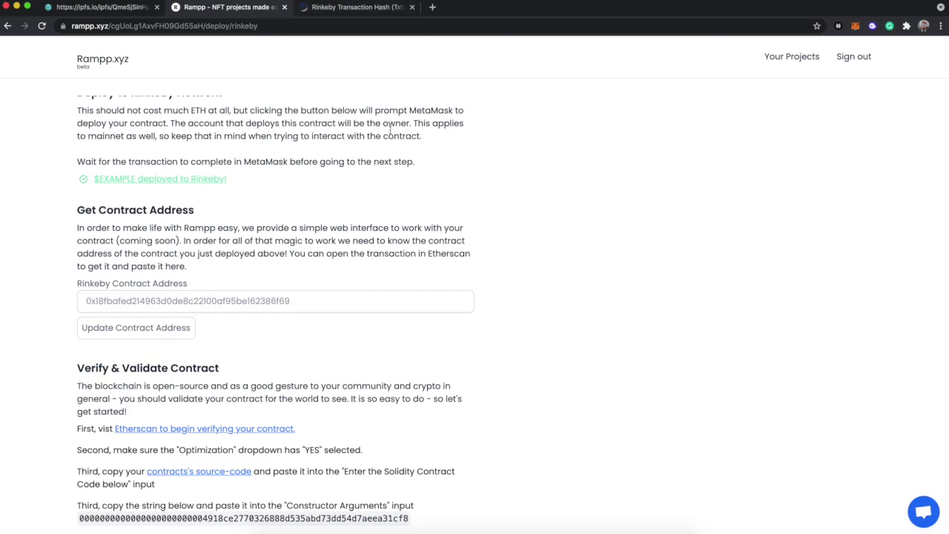
{"action": "left_click", "coordinate": [362, 7]}
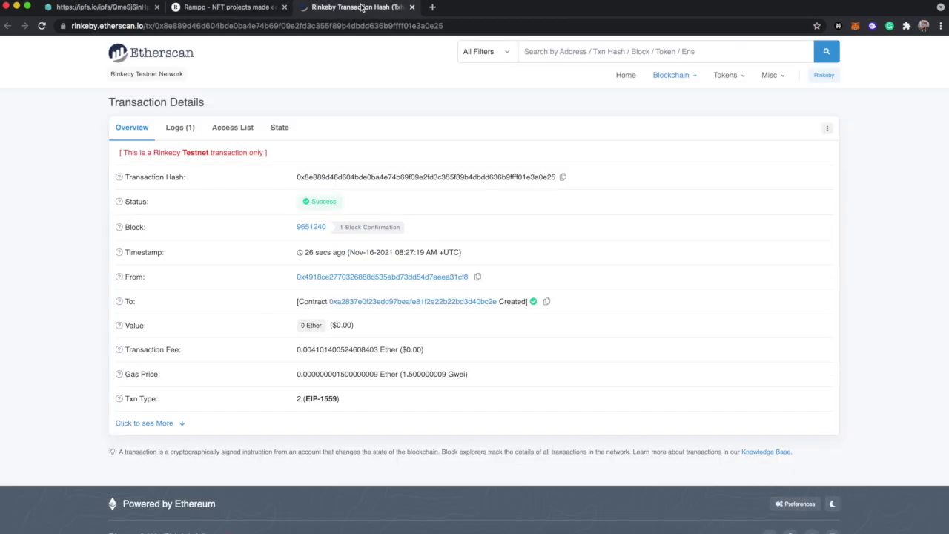
{"action": "left_click", "coordinate": [376, 302]}
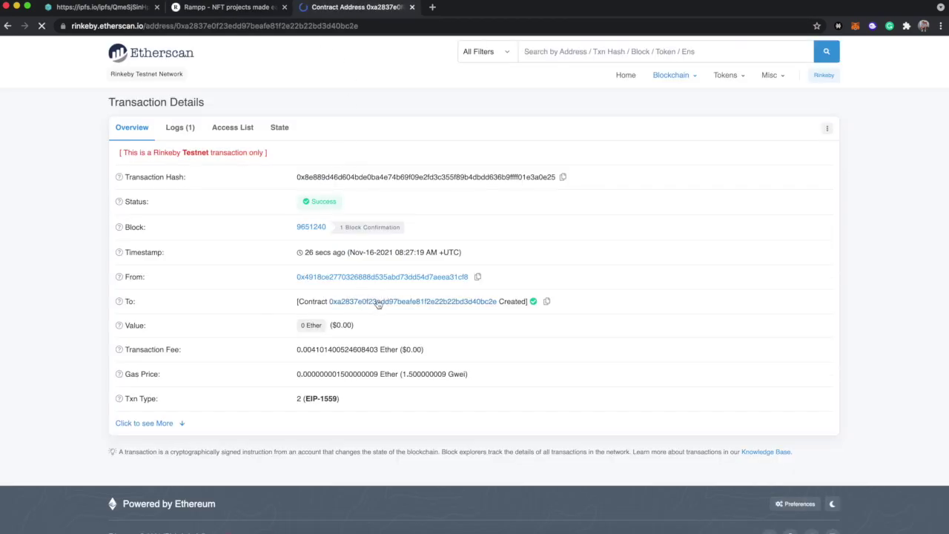
{"action": "double_click", "coordinate": [295, 25]}
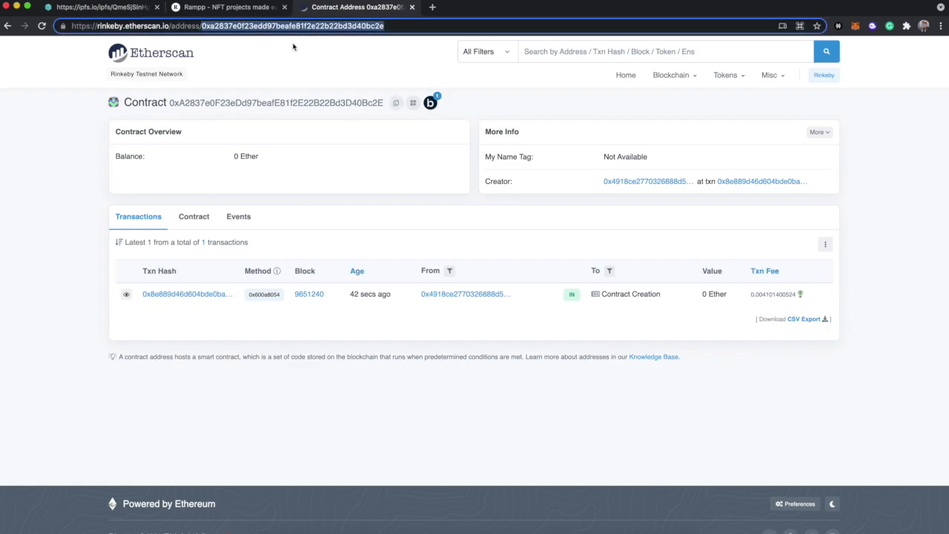
Switch to Rampp, enter the copied address as the Rinkeby Contract Address and update it.
{"action": "left_click", "coordinate": [239, 9]}
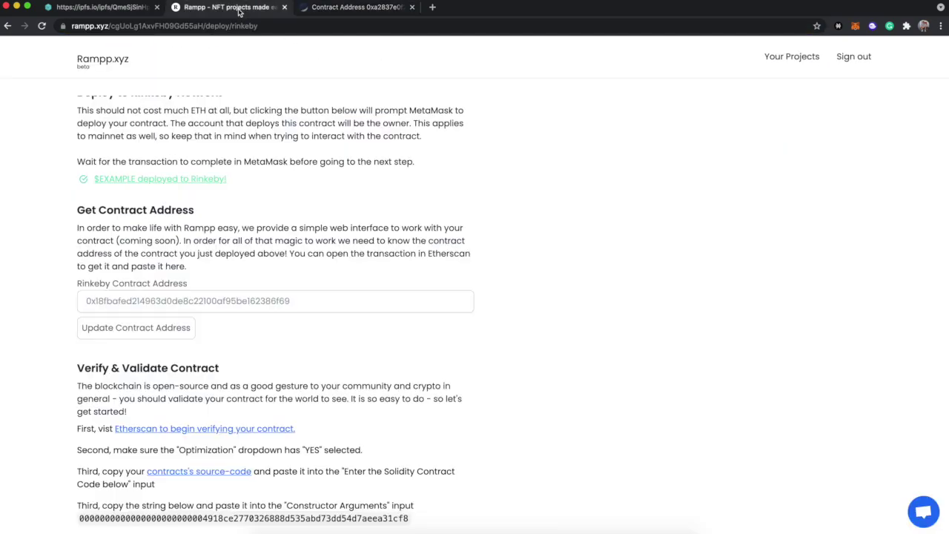
{"action": "left_click", "coordinate": [204, 303]}
{"action": "type", "text": "0xa2837e0f23edd97beafe8f2e22b22bd3d40bc2e"}
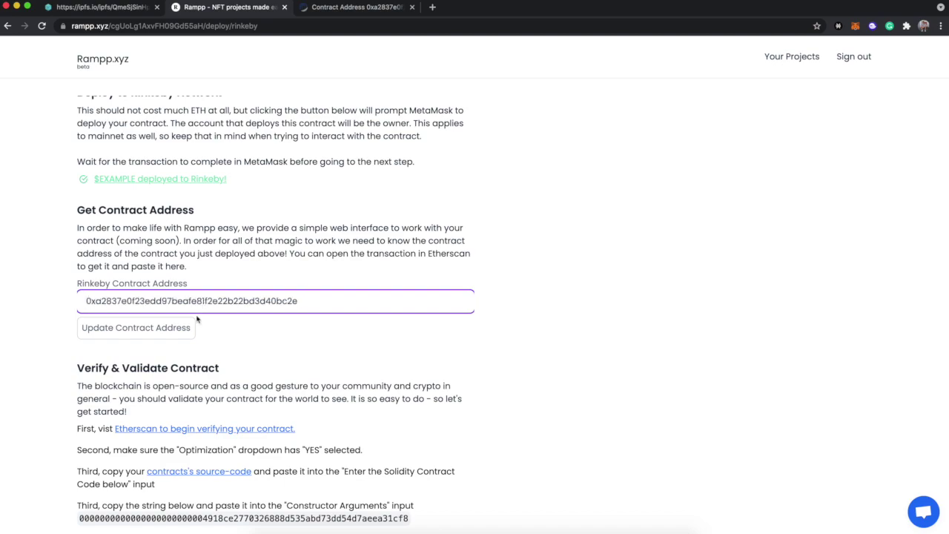
{"action": "left_click", "coordinate": [144, 331]}
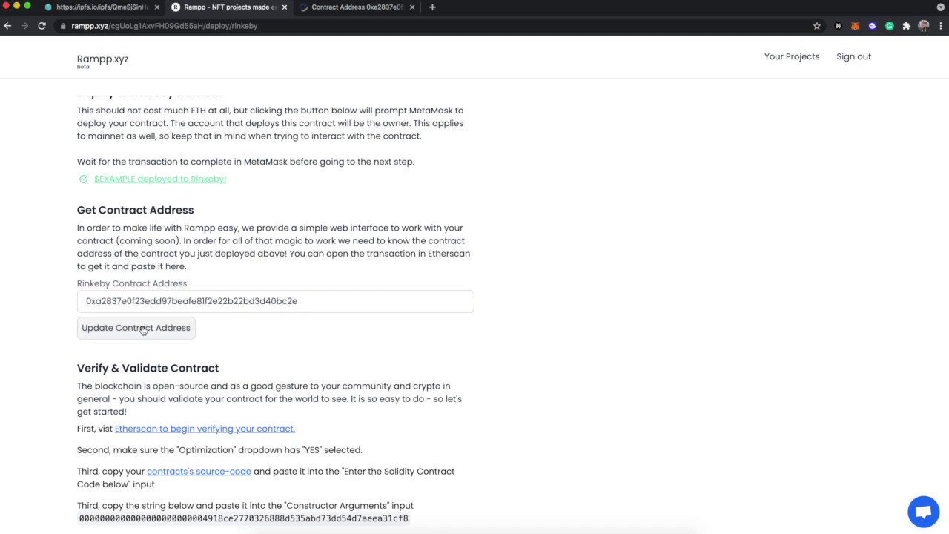
Review Rampp's Verify & Validate Contract instructions and inspect the deployed contract's code on Etherscan.
{"action": "scroll", "coordinate": [316, 341], "scroll_direction": "down", "scroll_amount": 3}
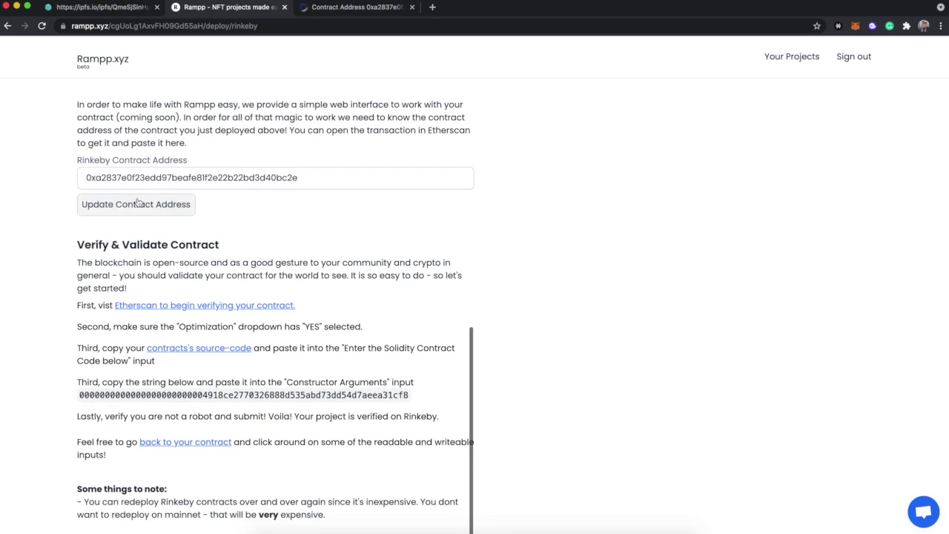
{"action": "scroll", "coordinate": [311, 251], "scroll_direction": "down", "scroll_amount": 2}
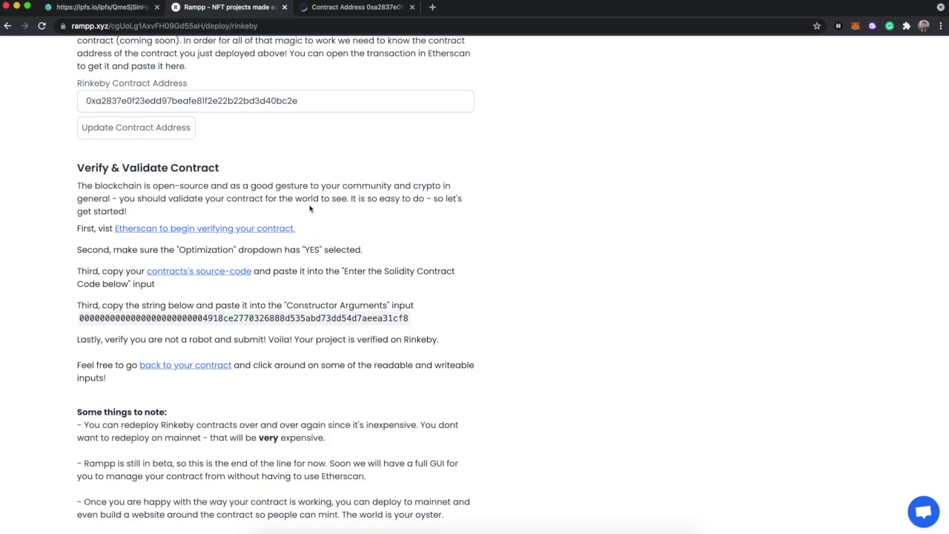
{"action": "left_click", "coordinate": [365, 8]}
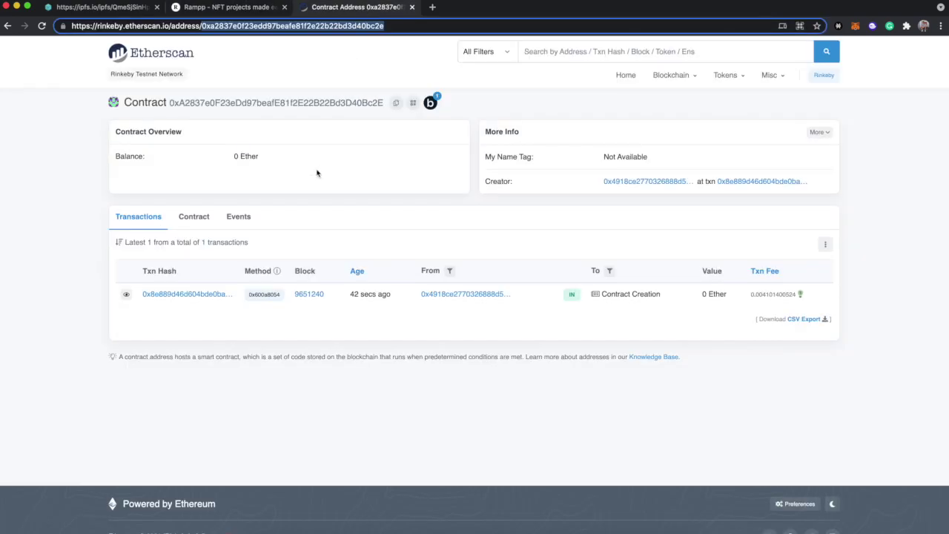
{"action": "left_click", "coordinate": [194, 216]}
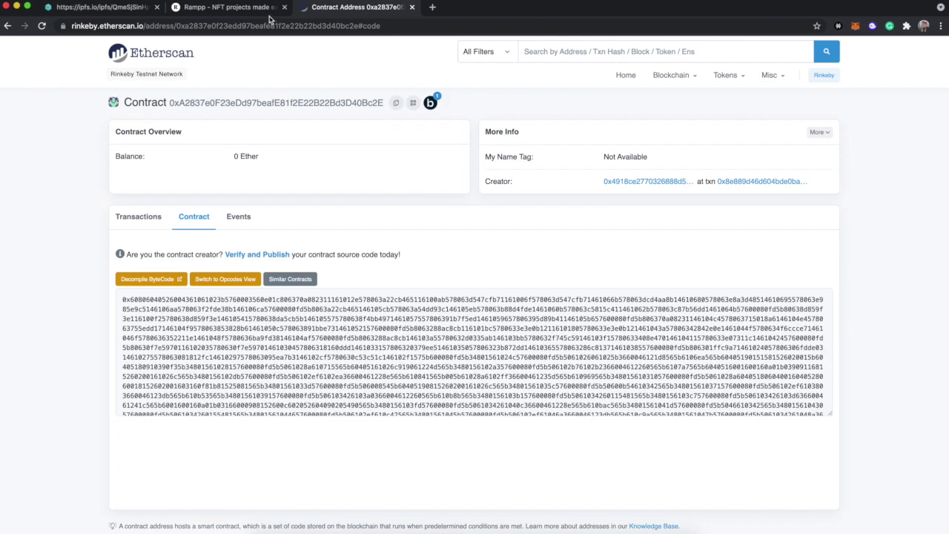
Open Etherscan's contract verification form from Rampp's instructions in place of the old contract page, and set Optimization to Yes.
{"action": "left_click", "coordinate": [252, 10]}
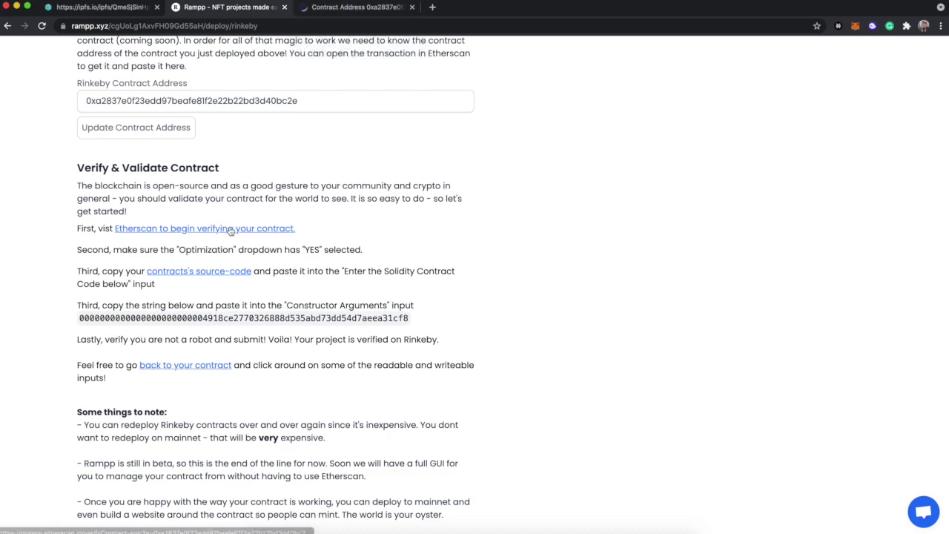
{"action": "left_click", "coordinate": [263, 228], "text": "super"}
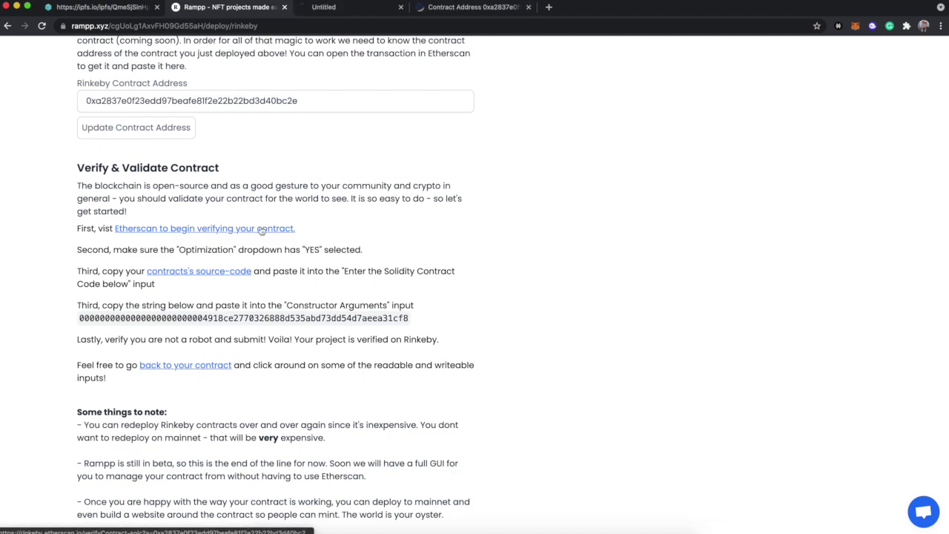
{"action": "left_click", "coordinate": [539, 6]}
{"action": "left_click", "coordinate": [388, 8]}
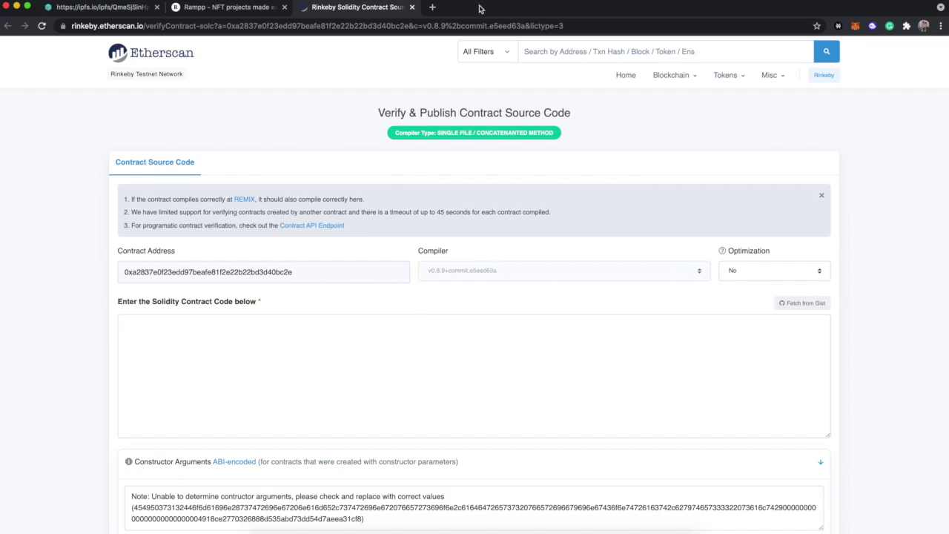
{"action": "left_click", "coordinate": [742, 273]}
{"action": "left_click", "coordinate": [740, 264]}
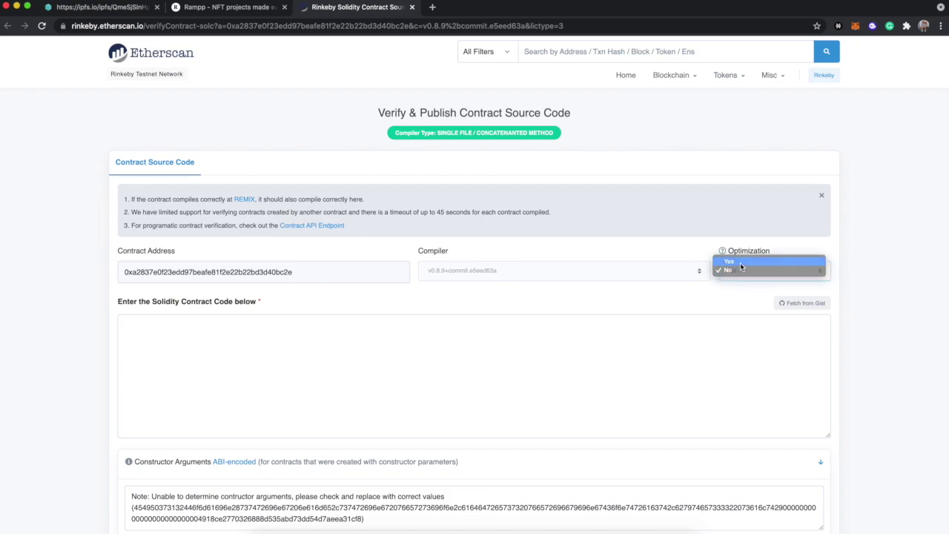
Open the contract's source code from Rampp and copy it into the Solidity contract code field on Etherscan.
{"action": "left_click", "coordinate": [250, 7]}
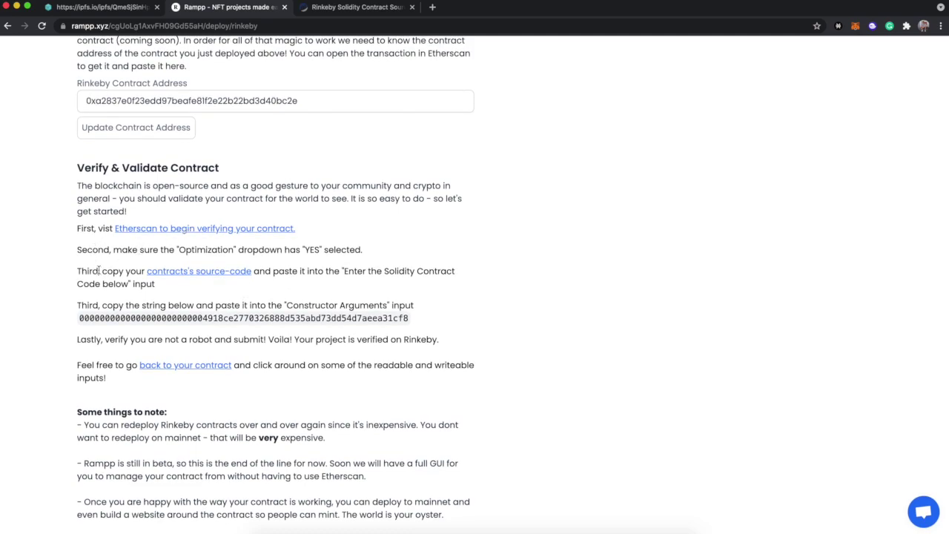
{"action": "left_click", "coordinate": [176, 274]}
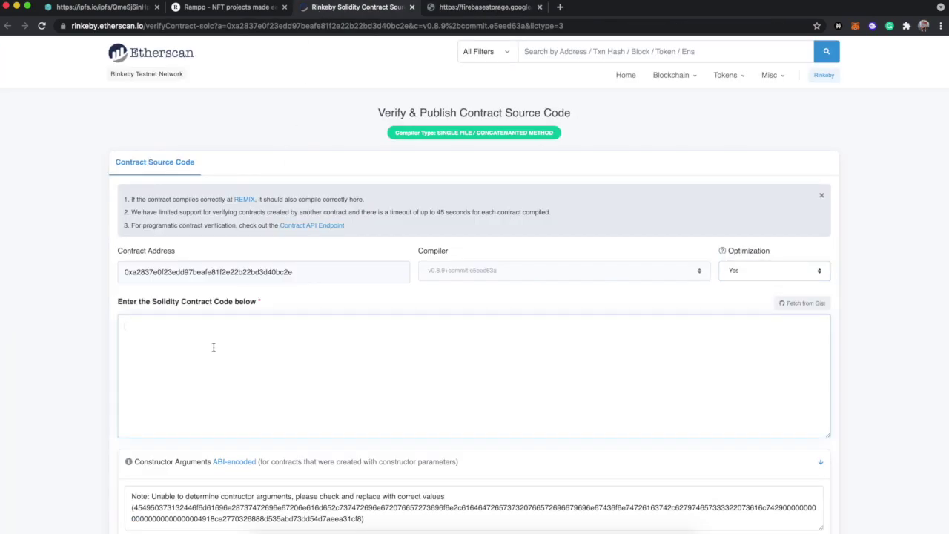
{"action": "key", "text": "super+v"}
Copy the constructor arguments string from Rampp, close the source code page and replace the Constructor Arguments note on Etherscan with the string.
{"action": "left_click", "coordinate": [227, 8]}
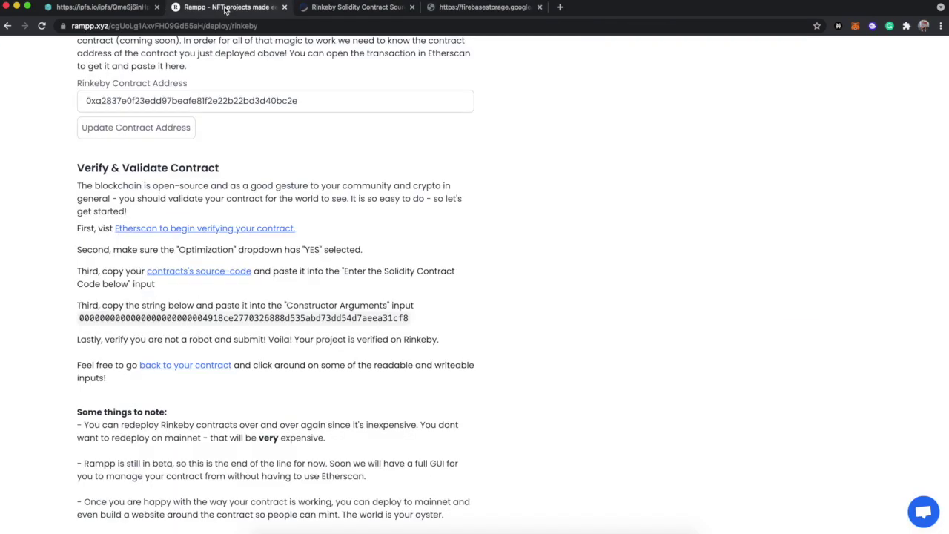
{"action": "left_click_drag", "start_coordinate": [78, 318], "coordinate": [410, 316]}
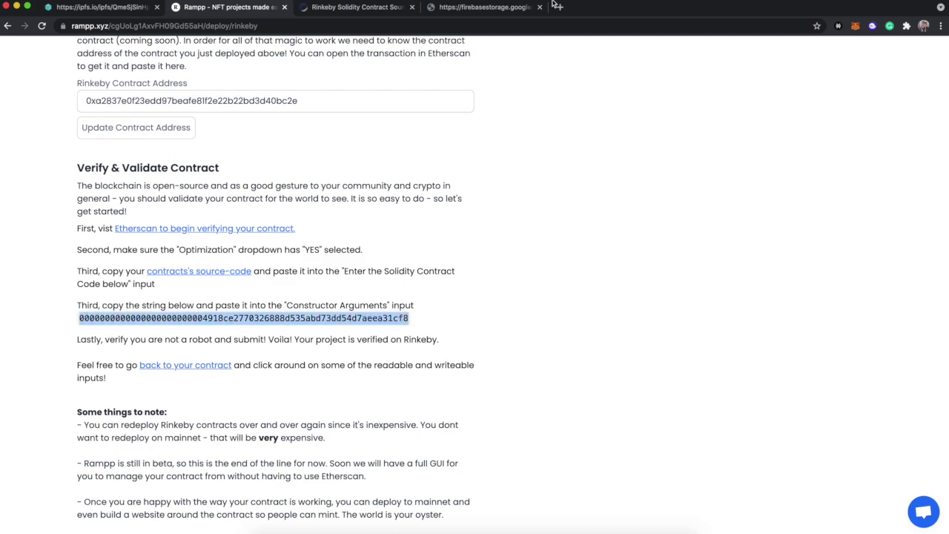
{"action": "left_click", "coordinate": [496, 7]}
{"action": "key", "text": "super+w"}
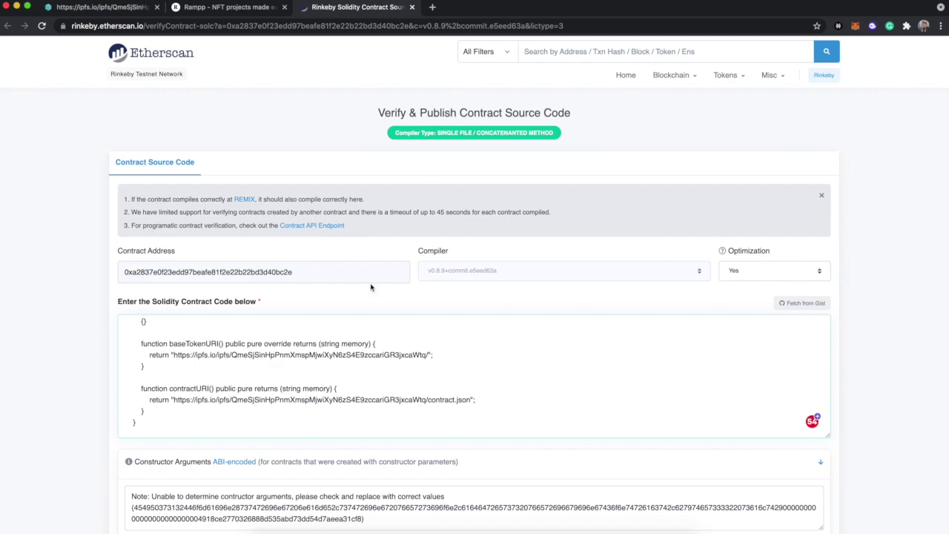
{"action": "scroll", "coordinate": [371, 288], "scroll_direction": "down", "scroll_amount": 5}
{"action": "left_click_drag", "start_coordinate": [370, 332], "coordinate": [81, 297]}
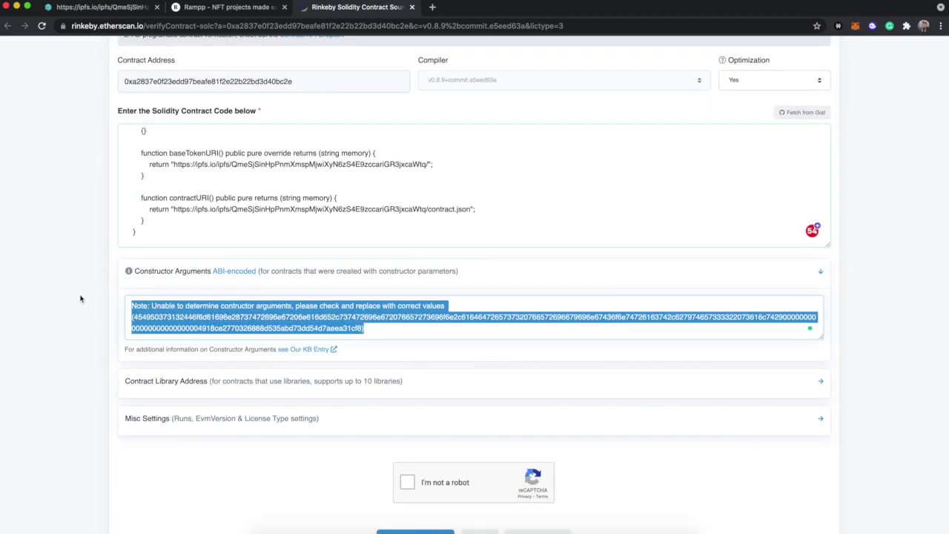
{"action": "key", "text": "super+v"}
Complete the reCAPTCHA check and submit the contract source code for verification and publishing.
{"action": "scroll", "coordinate": [191, 456], "scroll_direction": "down", "scroll_amount": 3}
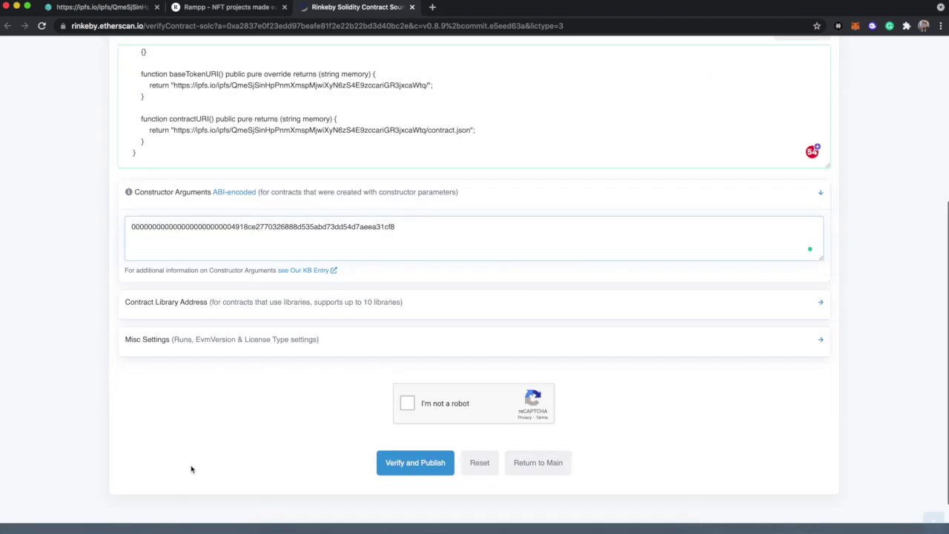
{"action": "left_click", "coordinate": [408, 359]}
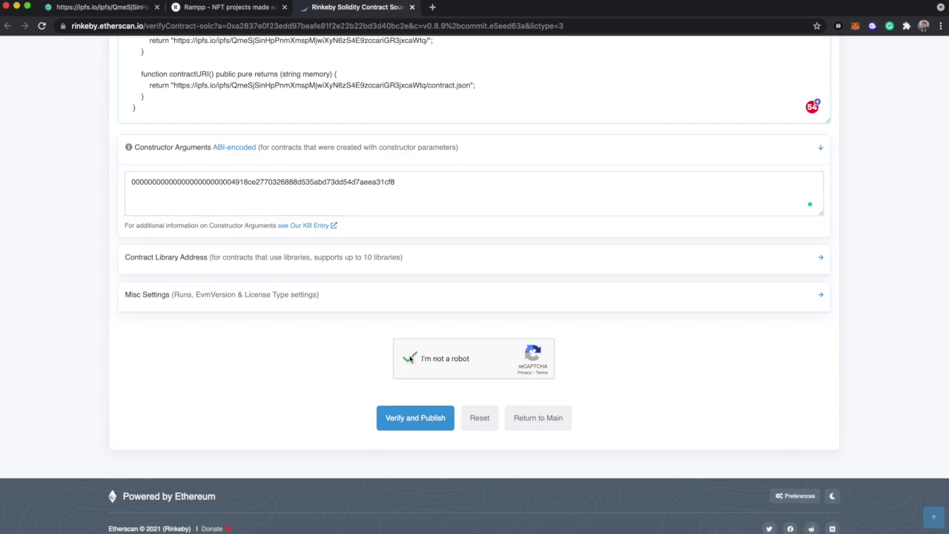
{"action": "left_click", "coordinate": [411, 417]}
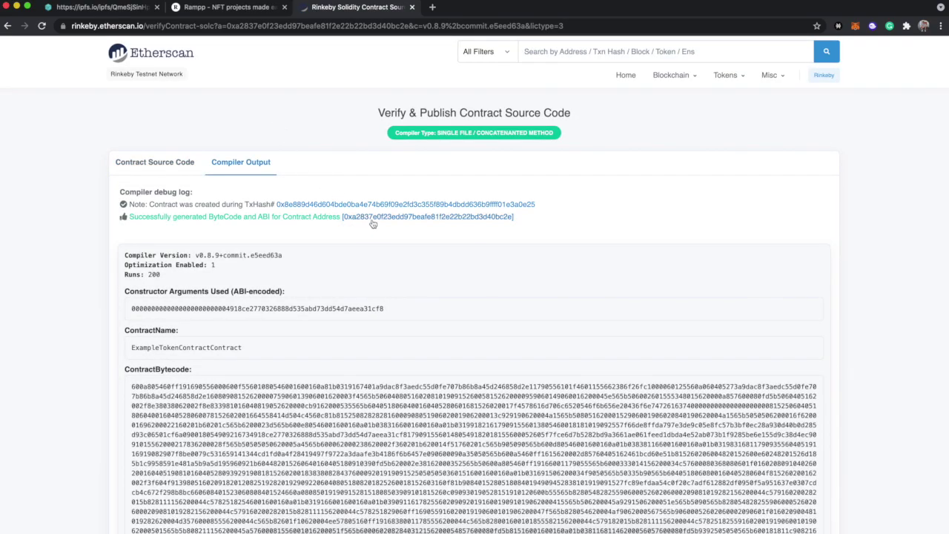
Open the verified contract's page and examine its source code, including the baseTokenURI and contractURI return values.
{"action": "left_click", "coordinate": [394, 219]}
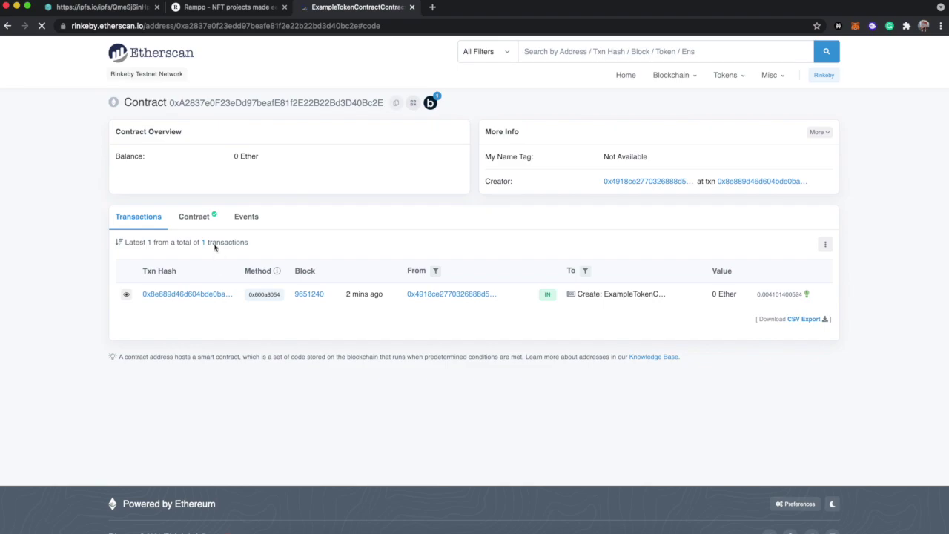
{"action": "left_click", "coordinate": [199, 218]}
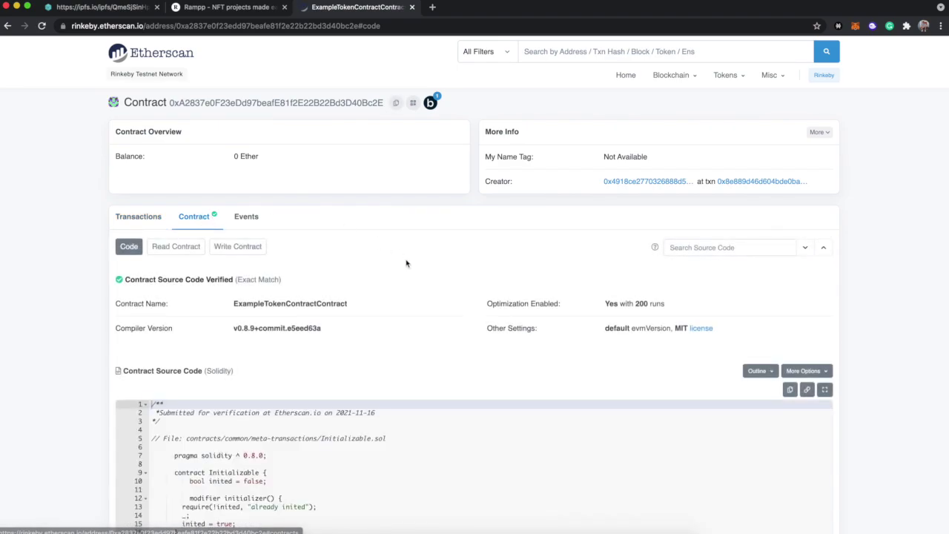
{"action": "scroll", "coordinate": [406, 263], "scroll_direction": "down", "scroll_amount": 3}
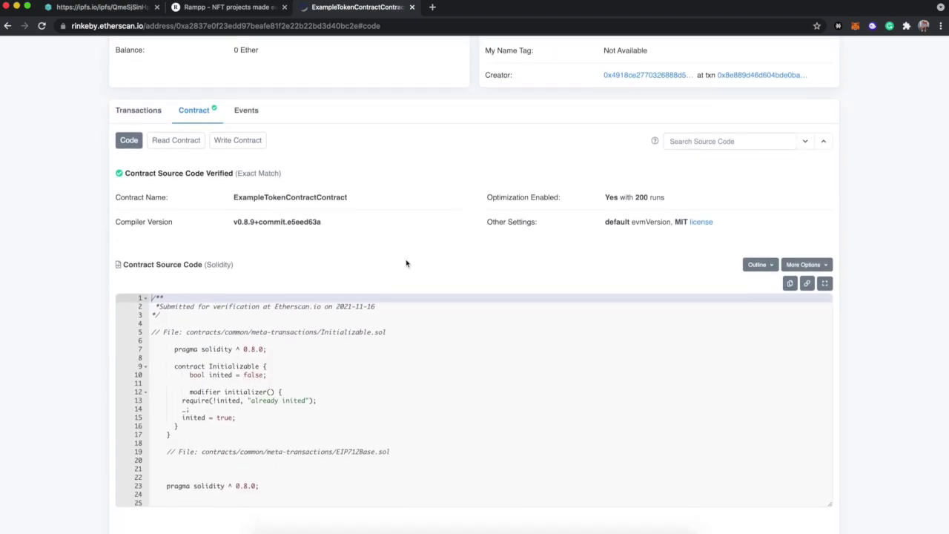
{"action": "scroll", "coordinate": [335, 311], "scroll_direction": "down", "scroll_amount": 20}
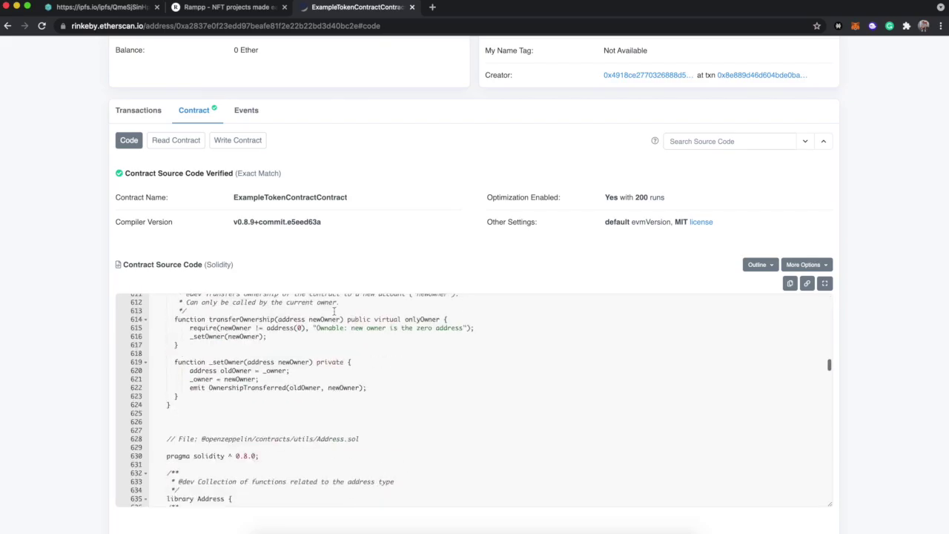
{"action": "scroll", "coordinate": [335, 311], "scroll_direction": "down", "scroll_amount": 20}
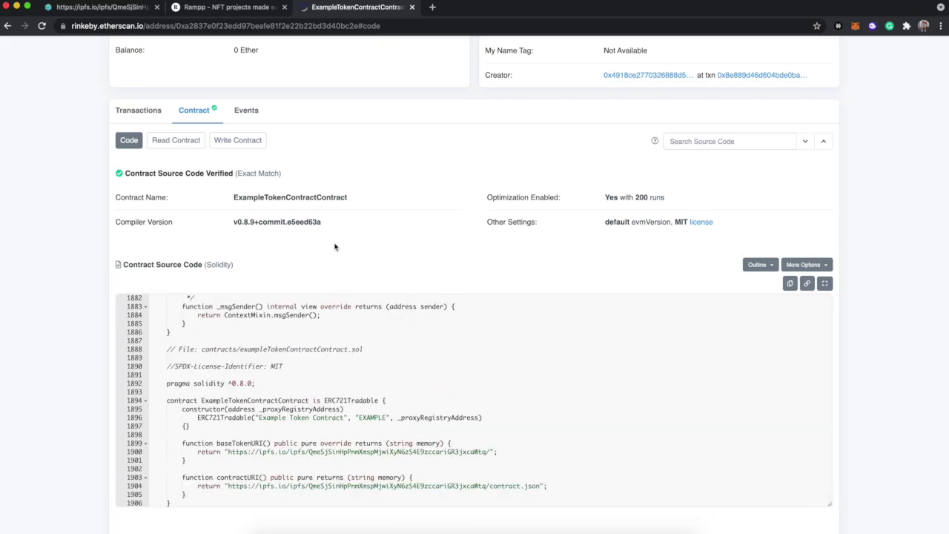
{"action": "scroll", "coordinate": [335, 247], "scroll_direction": "down", "scroll_amount": 5}
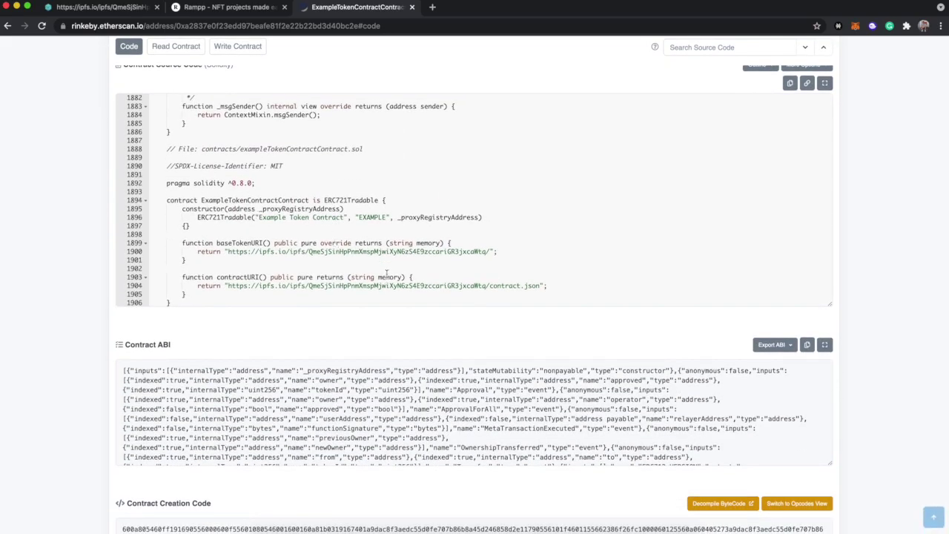
{"action": "left_click_drag", "start_coordinate": [225, 253], "coordinate": [488, 250]}
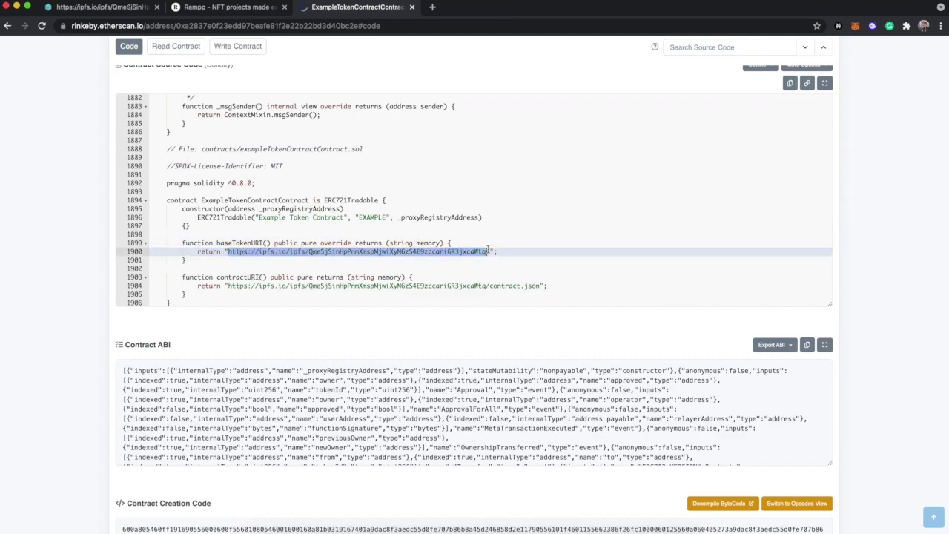
{"action": "left_click_drag", "start_coordinate": [228, 286], "coordinate": [528, 286]}
{"action": "scroll", "coordinate": [528, 287], "scroll_direction": "down", "scroll_amount": 5}
{"action": "scroll", "coordinate": [527, 287], "scroll_direction": "up", "scroll_amount": 13}
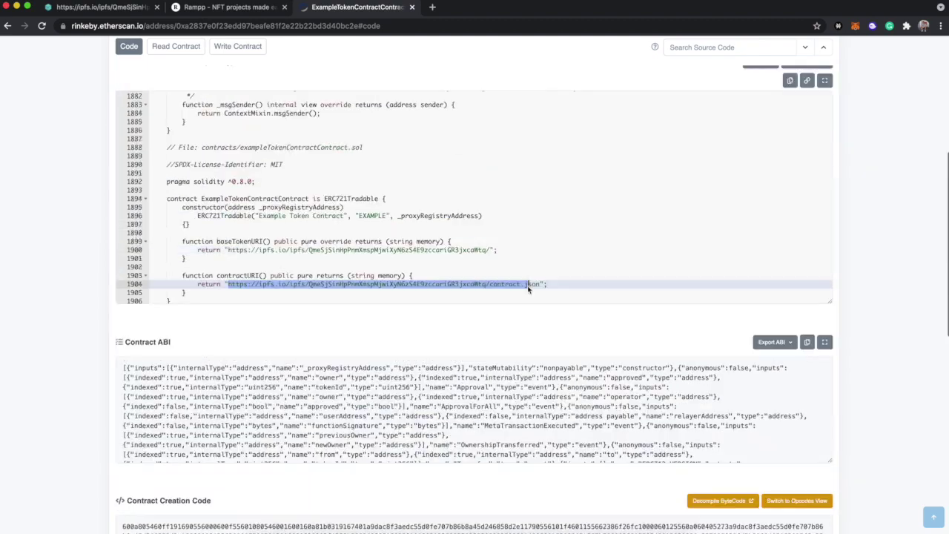
Open the contract's readable functions on Etherscan and view the baseTokenURI value.
{"action": "left_click", "coordinate": [176, 247]}
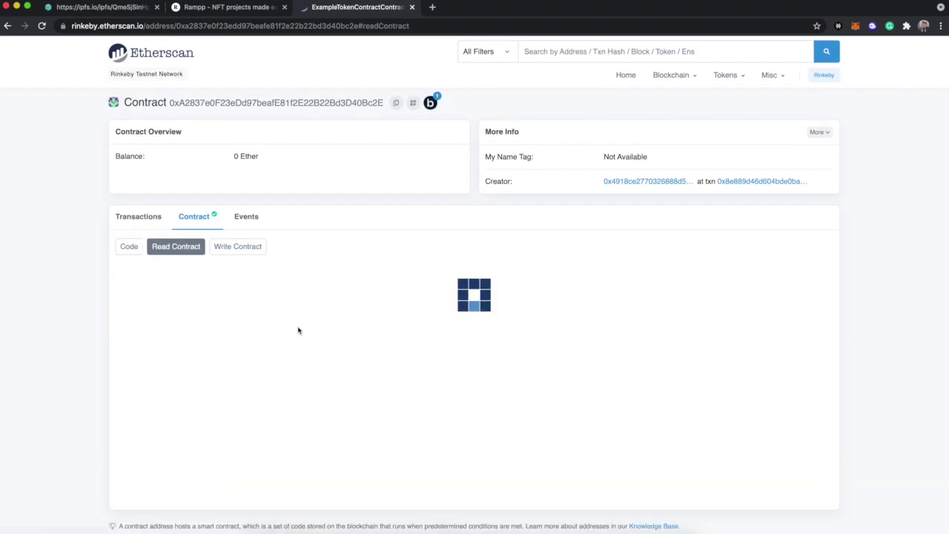
{"action": "scroll", "coordinate": [298, 331], "scroll_direction": "down", "scroll_amount": 2}
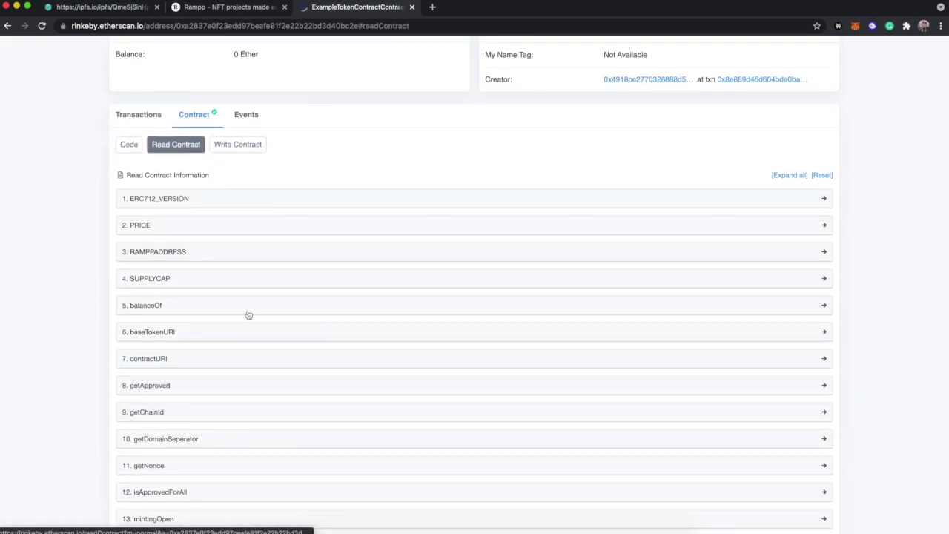
{"action": "scroll", "coordinate": [232, 334], "scroll_direction": "down", "scroll_amount": 5}
{"action": "left_click", "coordinate": [210, 147]}
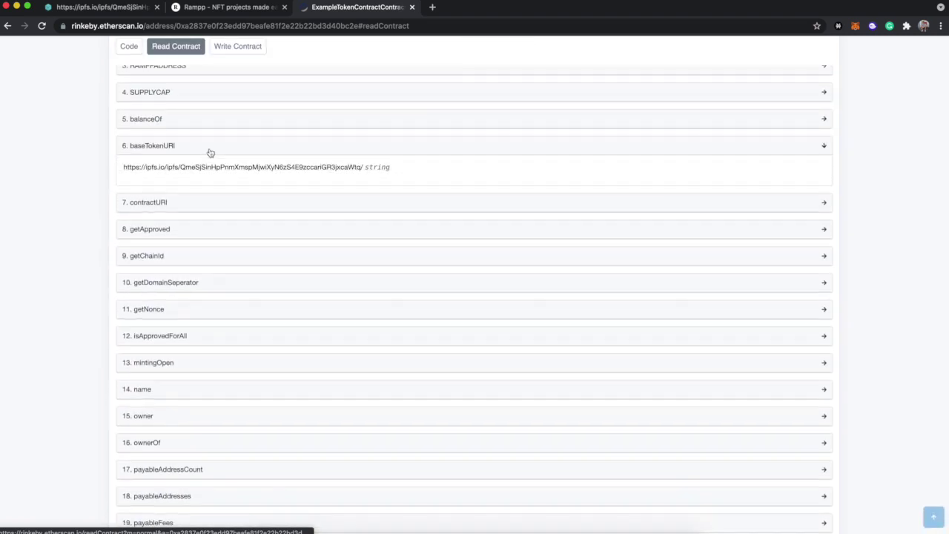
Collapse baseTokenURI and look at the contract's name value and the ownerOf query form.
{"action": "left_click", "coordinate": [209, 147]}
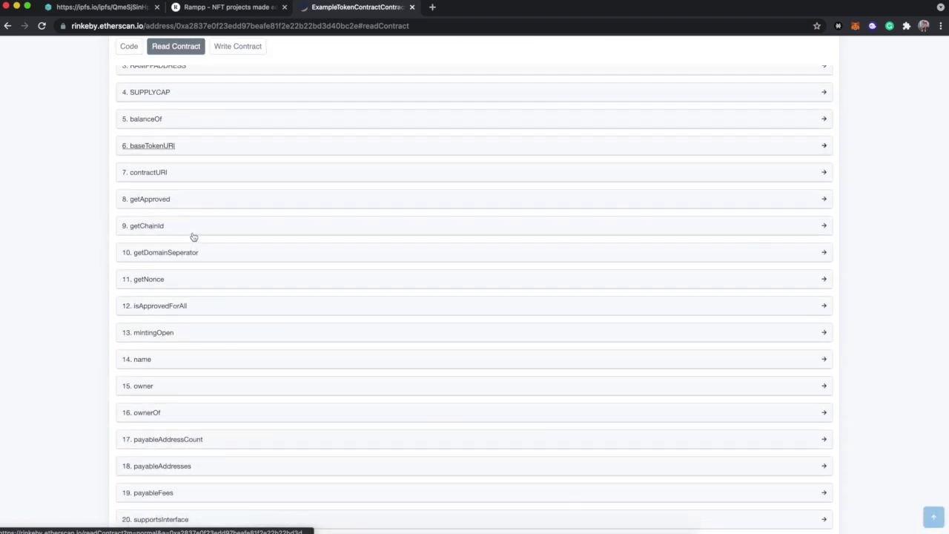
{"action": "left_click", "coordinate": [193, 361]}
{"action": "scroll", "coordinate": [193, 363], "scroll_direction": "down", "scroll_amount": 2}
{"action": "left_click", "coordinate": [183, 359]}
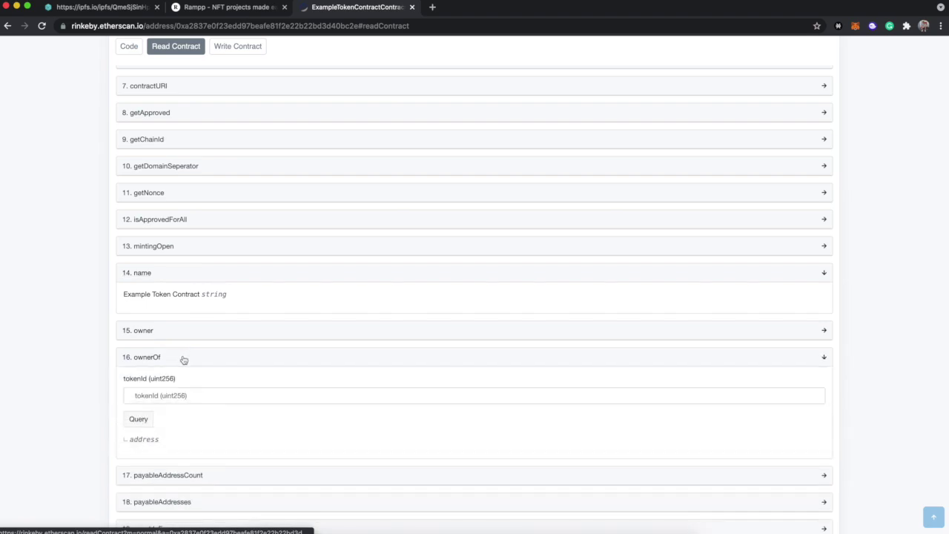
{"action": "left_click", "coordinate": [182, 359]}
Query the contract's tokenURI function for token ID 2, clear the ID and collapse the function.
{"action": "scroll", "coordinate": [183, 360], "scroll_direction": "down", "scroll_amount": 4}
{"action": "scroll", "coordinate": [184, 360], "scroll_direction": "down", "scroll_amount": 1}
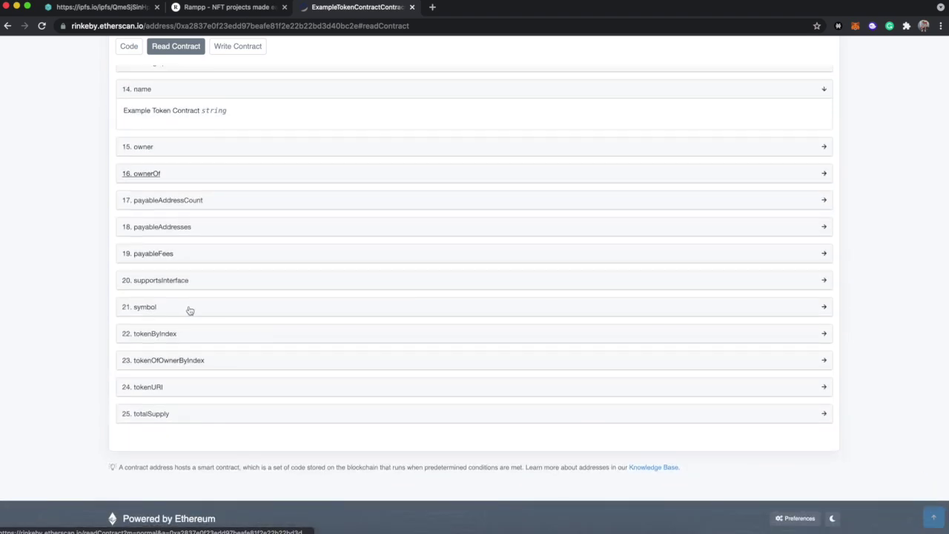
{"action": "left_click", "coordinate": [176, 426]}
{"action": "type", "text": "2"}
{"action": "left_click", "coordinate": [139, 450]}
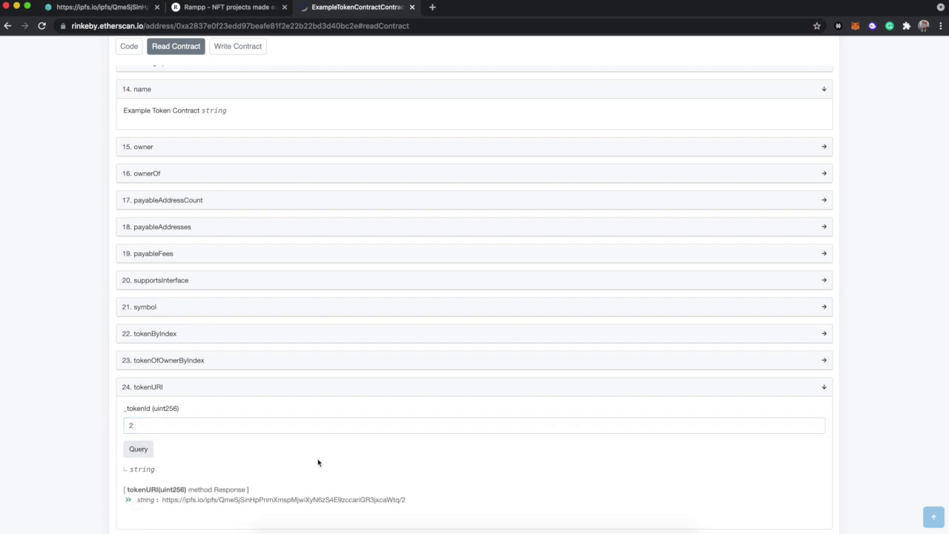
{"action": "scroll", "coordinate": [326, 462], "scroll_direction": "down", "scroll_amount": 3}
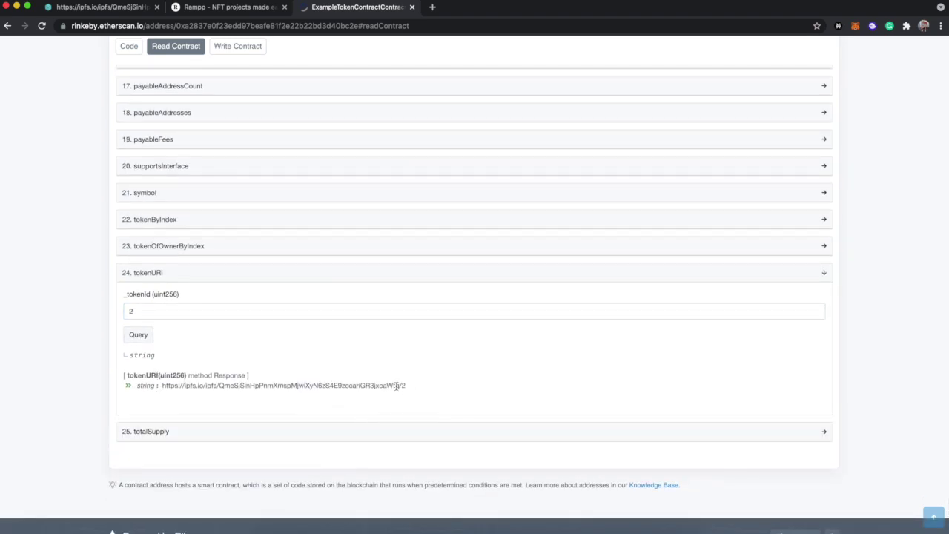
{"action": "left_click", "coordinate": [187, 310]}
{"action": "key", "text": "BackSpace"}
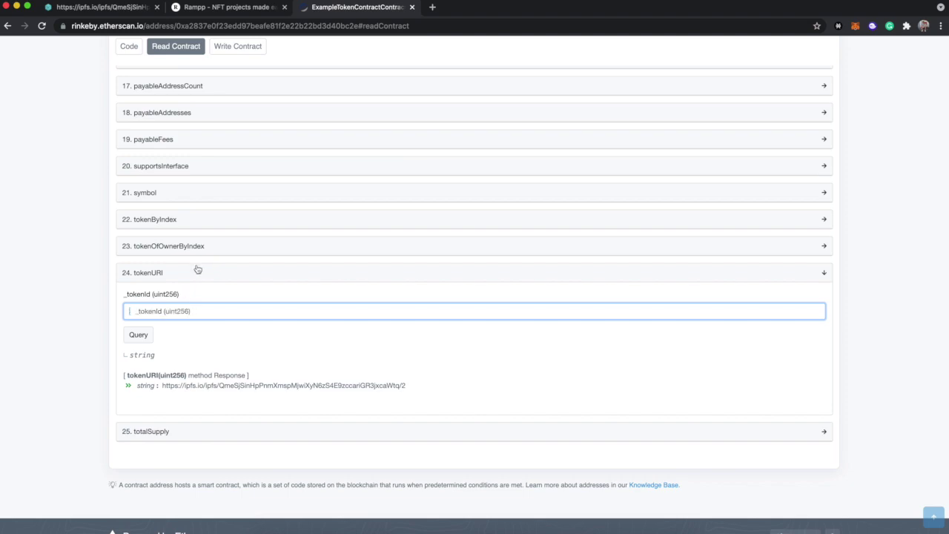
{"action": "left_click", "coordinate": [207, 264]}
{"action": "left_click", "coordinate": [201, 273]}
Open the contract's writable functions and examine the input fields of mintTo and mintToAdmin.
{"action": "scroll", "coordinate": [198, 273], "scroll_direction": "up", "scroll_amount": 10}
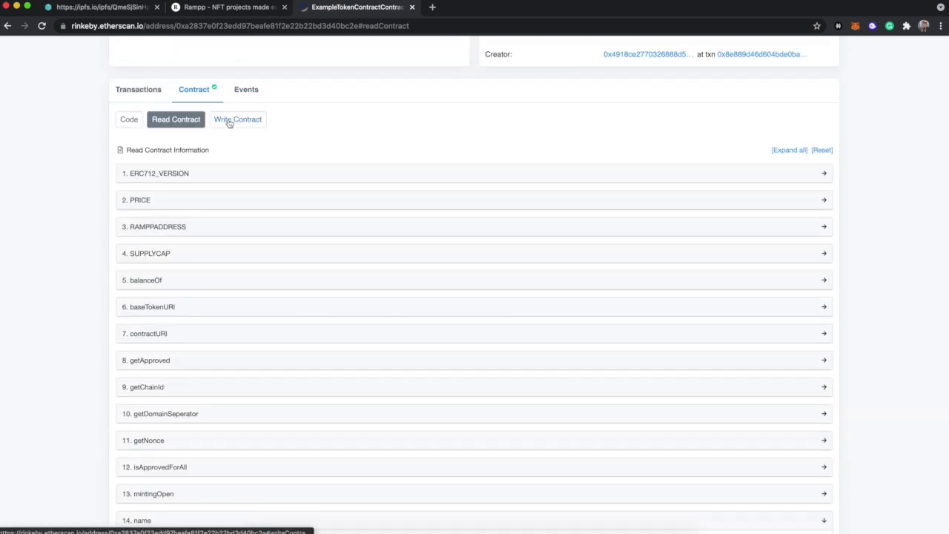
{"action": "left_click", "coordinate": [229, 123]}
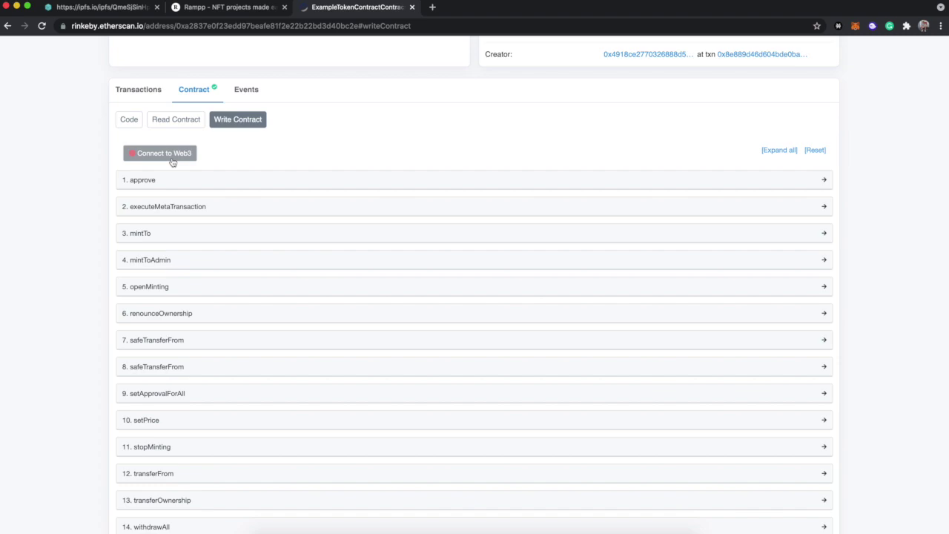
{"action": "scroll", "coordinate": [226, 451], "scroll_direction": "down", "scroll_amount": 2}
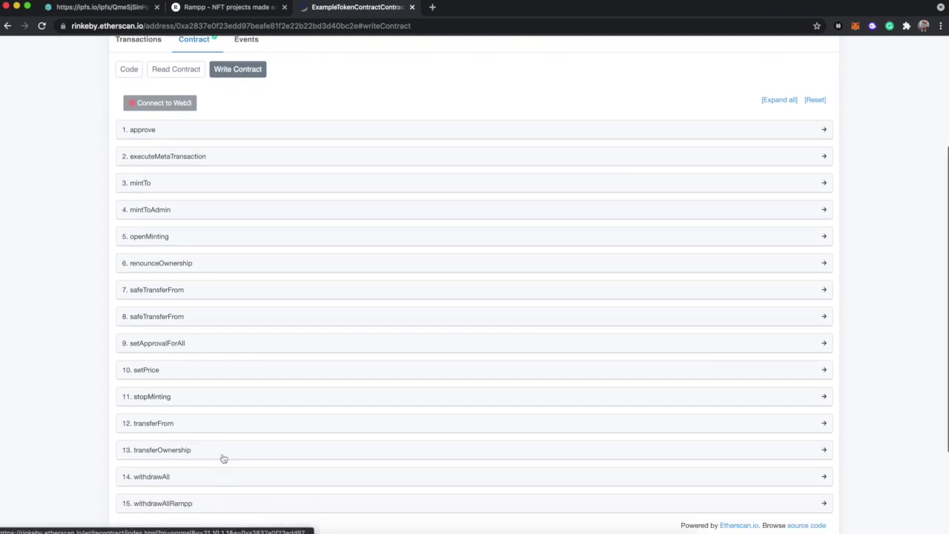
{"action": "left_click", "coordinate": [168, 185]}
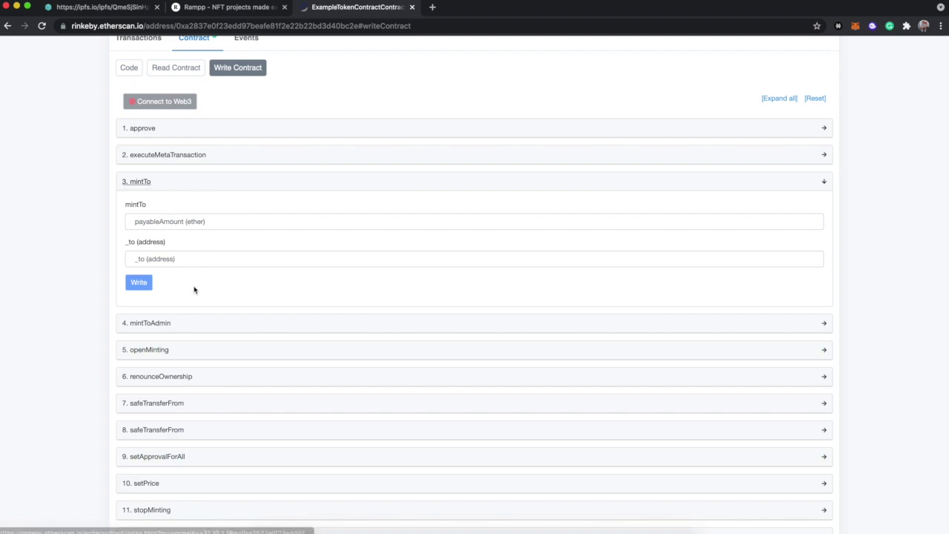
{"action": "left_click", "coordinate": [178, 187]}
{"action": "left_click", "coordinate": [199, 206]}
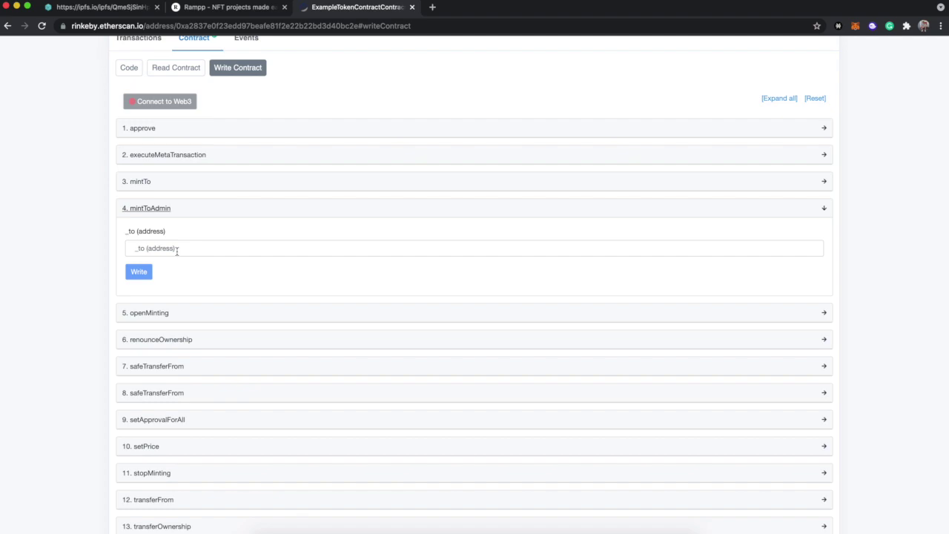
{"action": "left_click", "coordinate": [187, 215]}
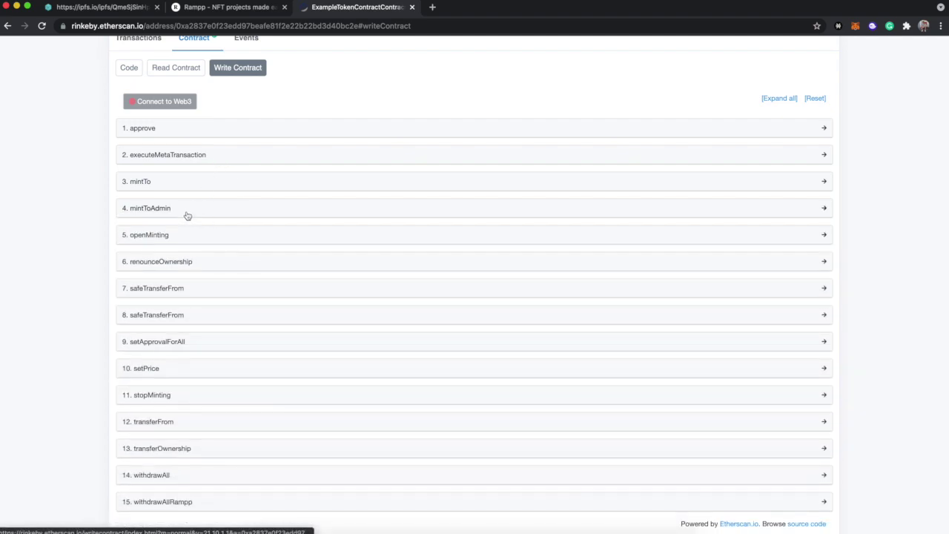
Examine the withdrawAll and withdrawAllRampp functions among the contract's writable functions and collapse both without writing.
{"action": "scroll", "coordinate": [257, 382], "scroll_direction": "down", "scroll_amount": 2}
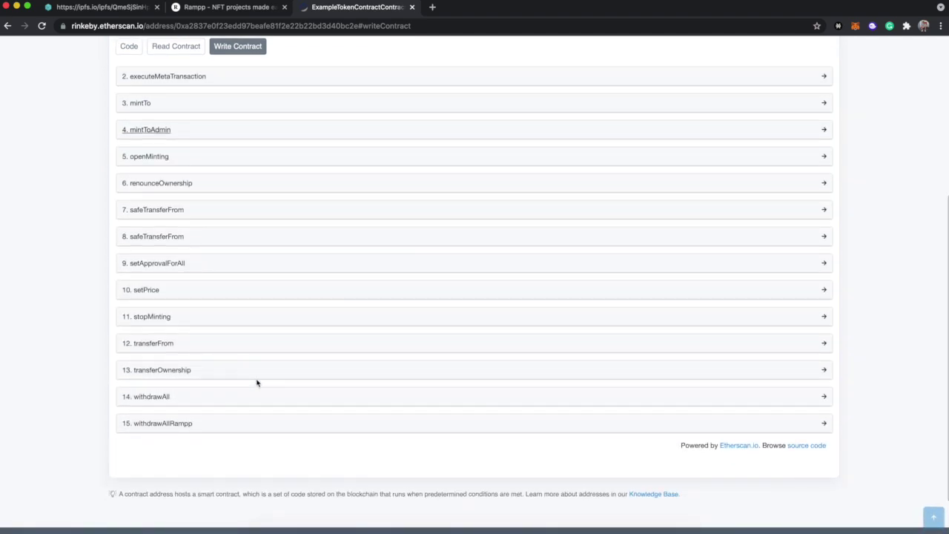
{"action": "scroll", "coordinate": [244, 412], "scroll_direction": "down", "scroll_amount": 2}
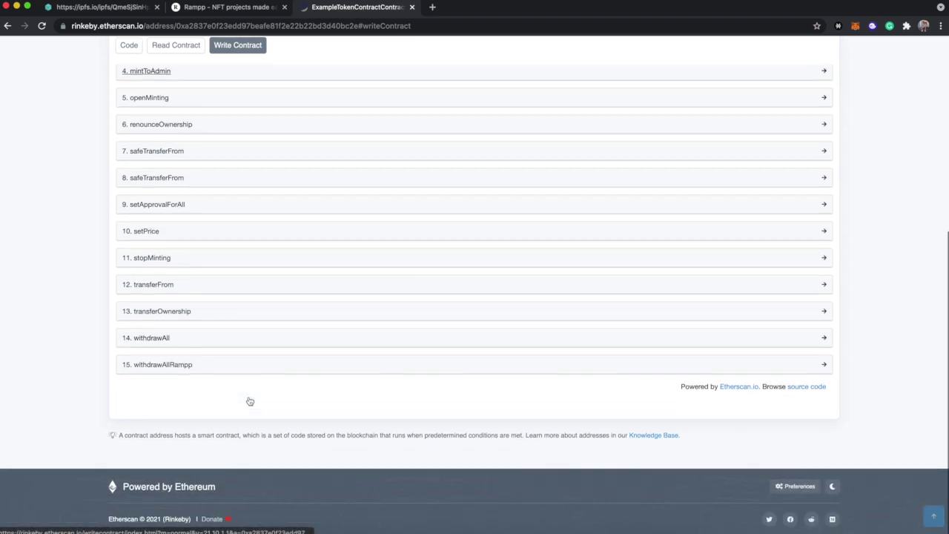
{"action": "left_click", "coordinate": [229, 343]}
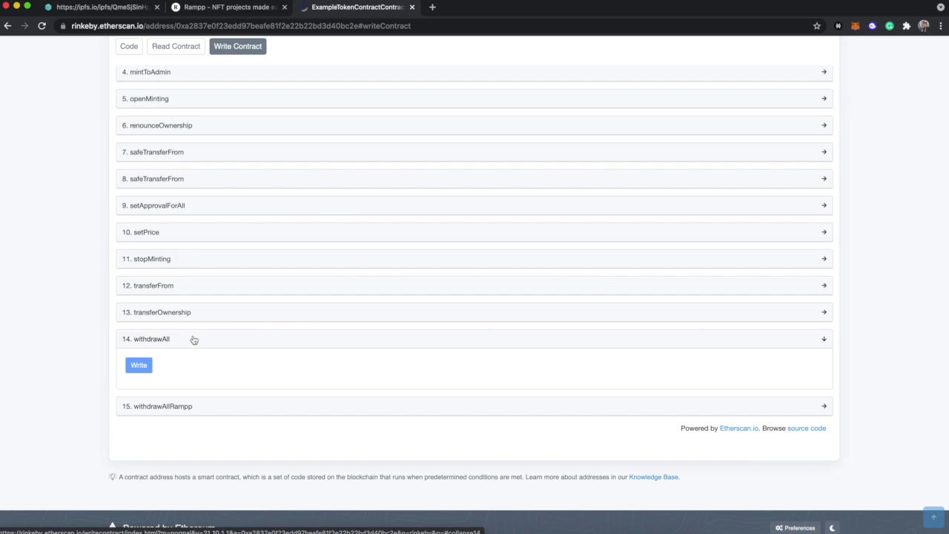
{"action": "left_click", "coordinate": [194, 340]}
{"action": "left_click", "coordinate": [235, 363]}
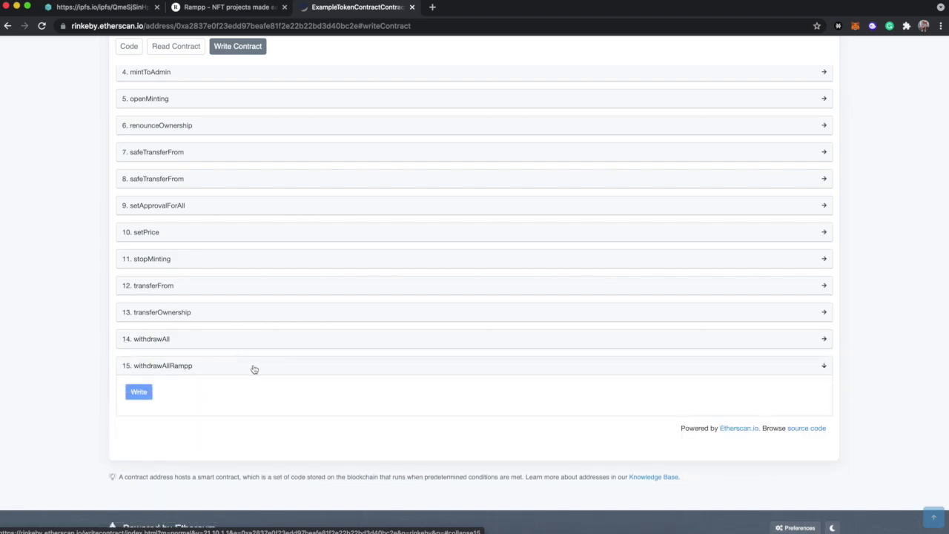
{"action": "left_click", "coordinate": [253, 369]}
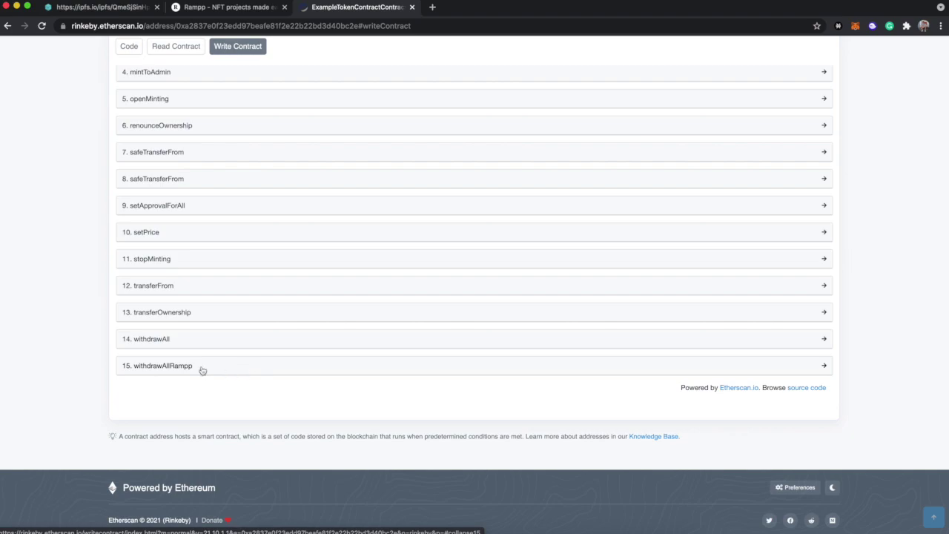
{"action": "left_click", "coordinate": [205, 371]}
{"action": "left_click", "coordinate": [209, 371]}
{"action": "left_click", "coordinate": [223, 373]}
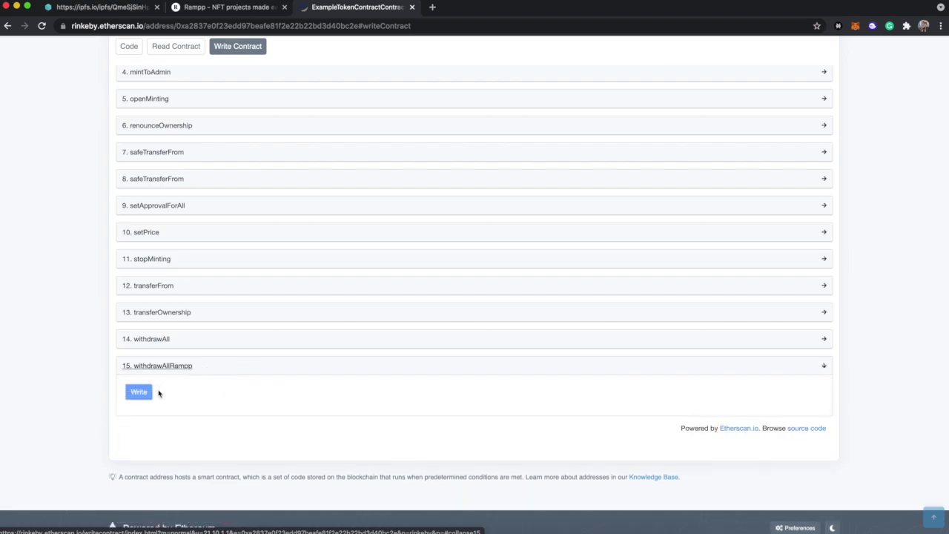
{"action": "left_click", "coordinate": [241, 373]}
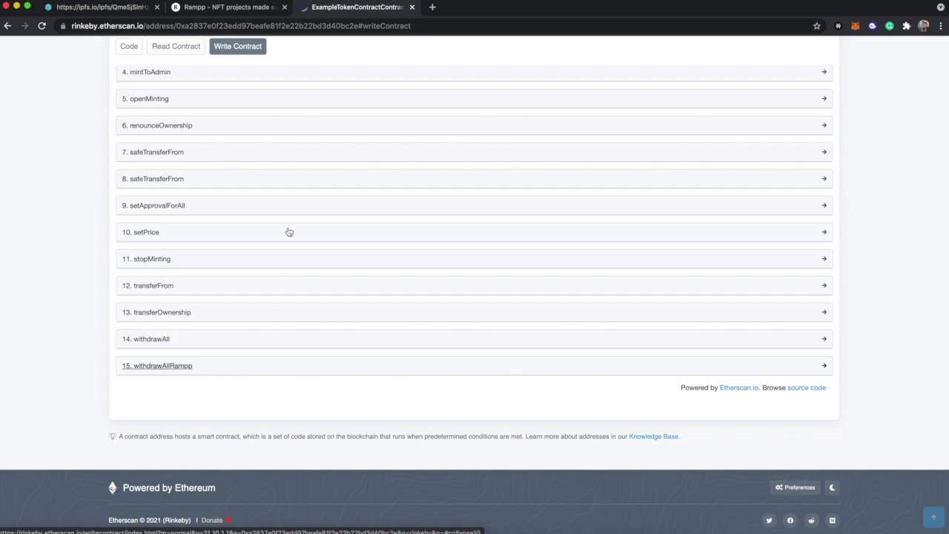
Close the Etherscan contract page, reopen the contract through Rampp's link back to it and close that page too.
{"action": "scroll", "coordinate": [289, 232], "scroll_direction": "up", "scroll_amount": 1}
{"action": "scroll", "coordinate": [290, 233], "scroll_direction": "up", "scroll_amount": 5}
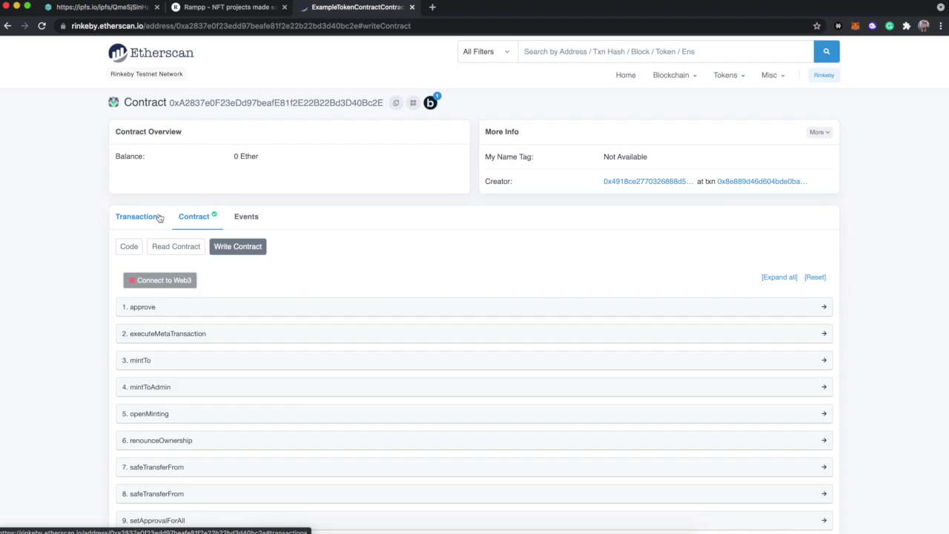
{"action": "left_click", "coordinate": [412, 7]}
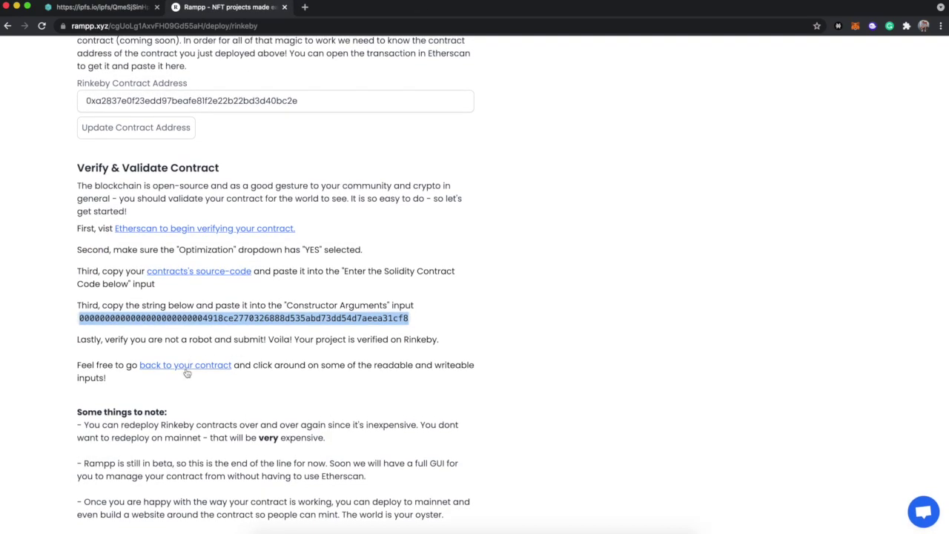
{"action": "left_click", "coordinate": [189, 371], "text": "super"}
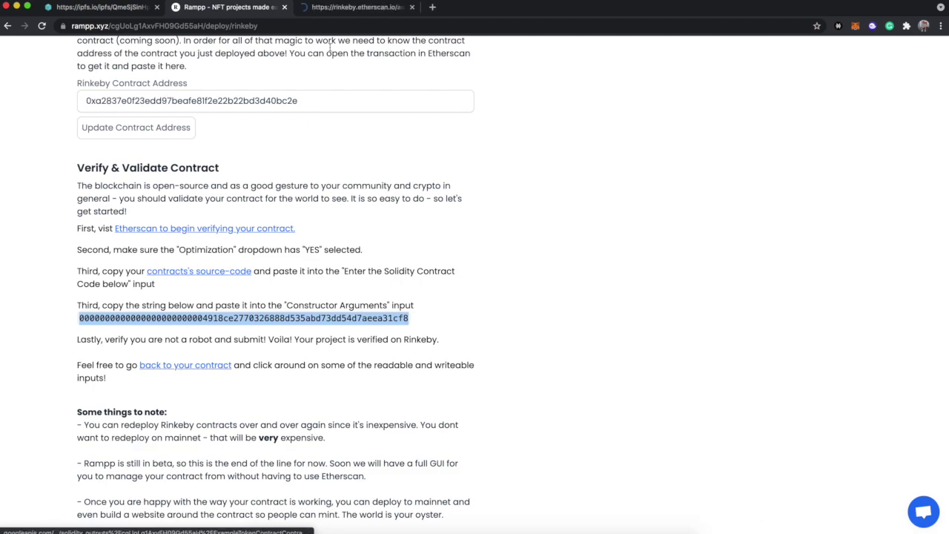
{"action": "left_click", "coordinate": [357, 7]}
{"action": "left_click", "coordinate": [413, 8]}
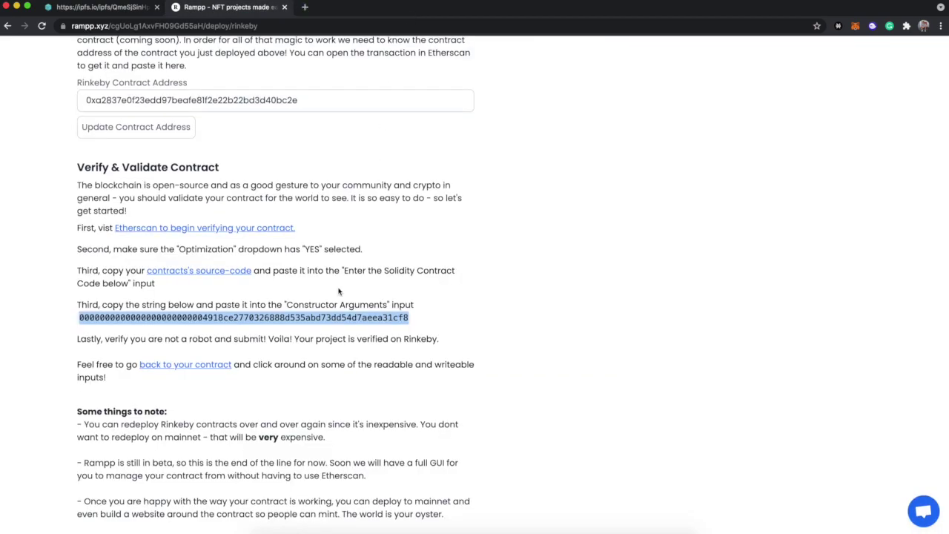
Open the Mainnet deployment page of the Example Token Contract project and switch MetaMask to Mainnet.
{"action": "left_click", "coordinate": [294, 412]}
{"action": "scroll", "coordinate": [293, 413], "scroll_direction": "up", "scroll_amount": 10}
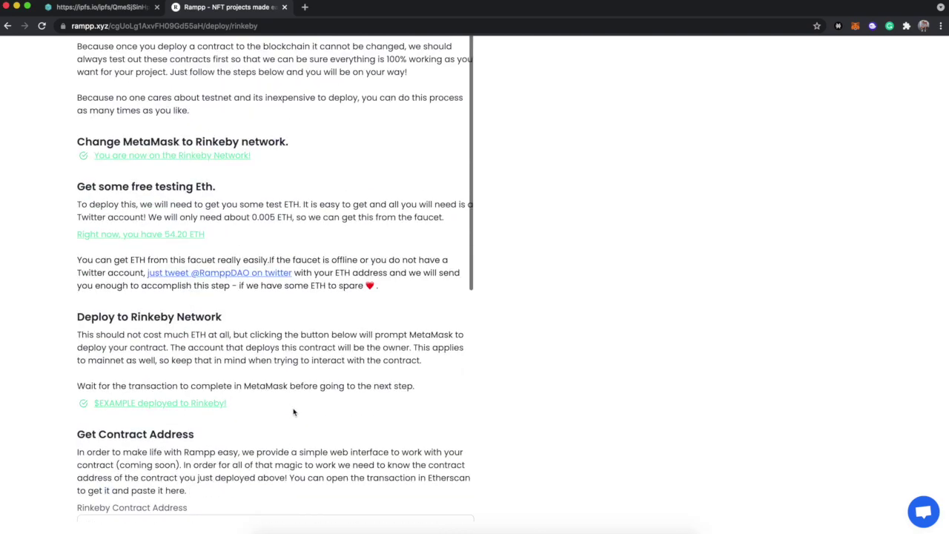
{"action": "scroll", "coordinate": [398, 157], "scroll_direction": "up", "scroll_amount": 2}
{"action": "left_click", "coordinate": [792, 58]}
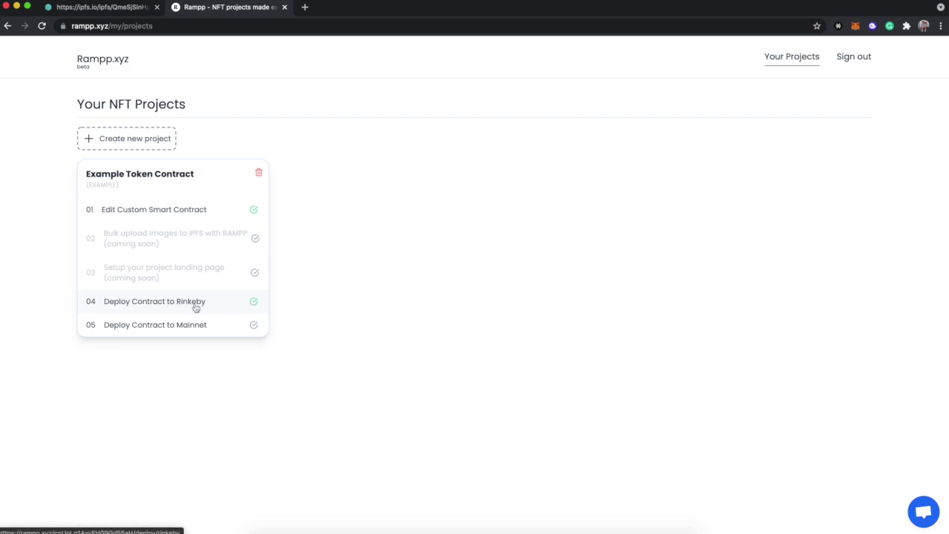
{"action": "left_click", "coordinate": [183, 327]}
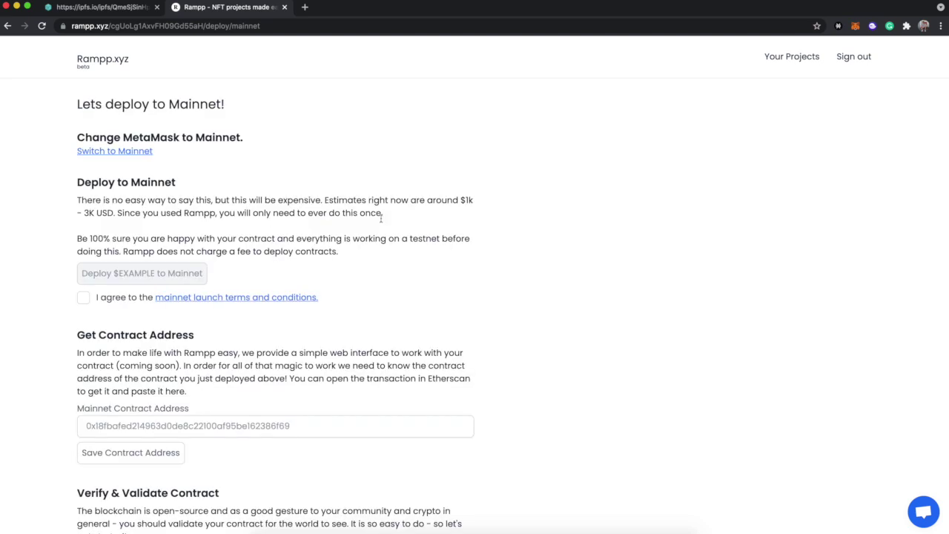
{"action": "left_click", "coordinate": [112, 152]}
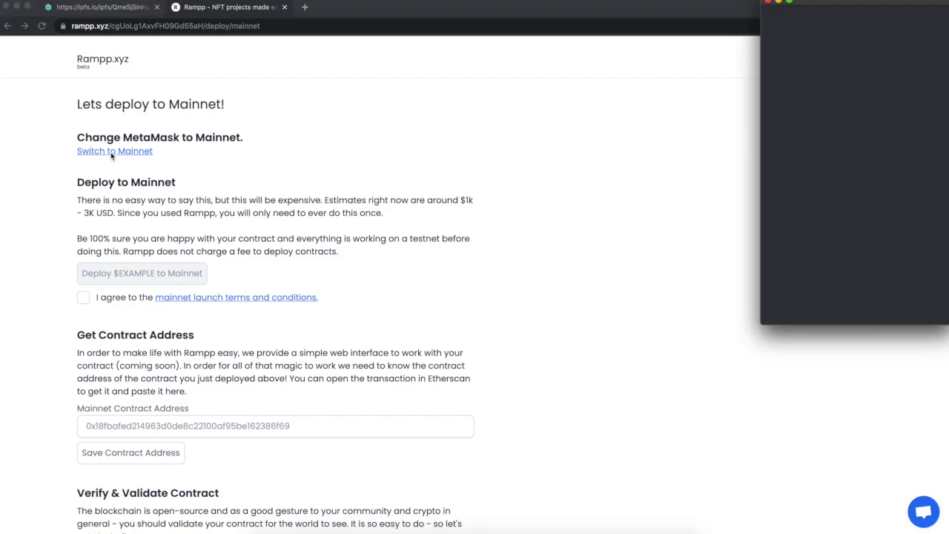
{"action": "left_click", "coordinate": [900, 304]}
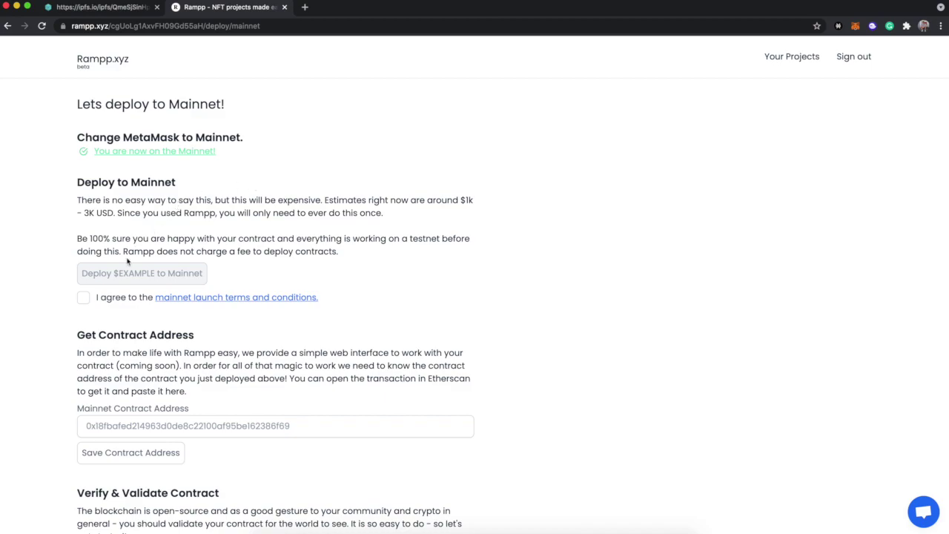
Read the mainnet launch terms and conditions, close their page and agree to them.
{"action": "left_click", "coordinate": [236, 298]}
{"action": "left_click", "coordinate": [371, 11]}
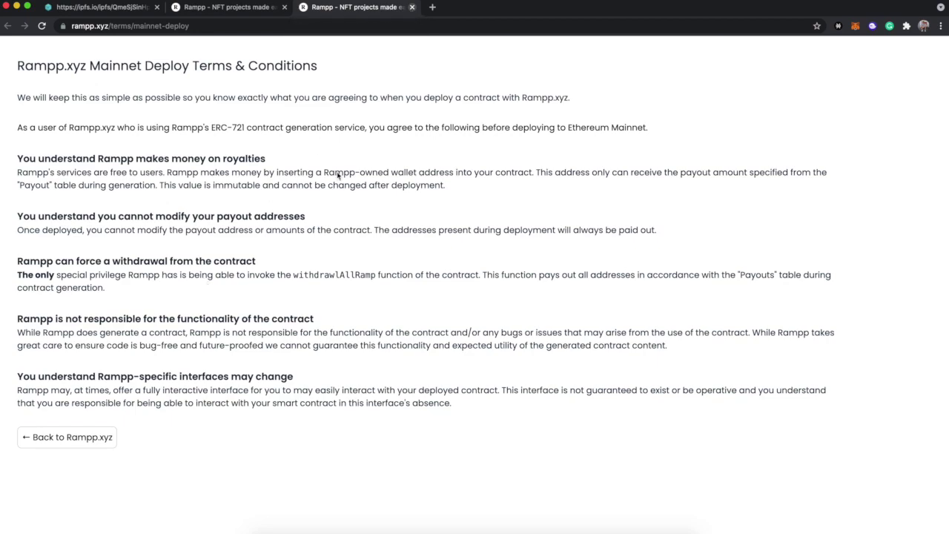
{"action": "left_click", "coordinate": [411, 7]}
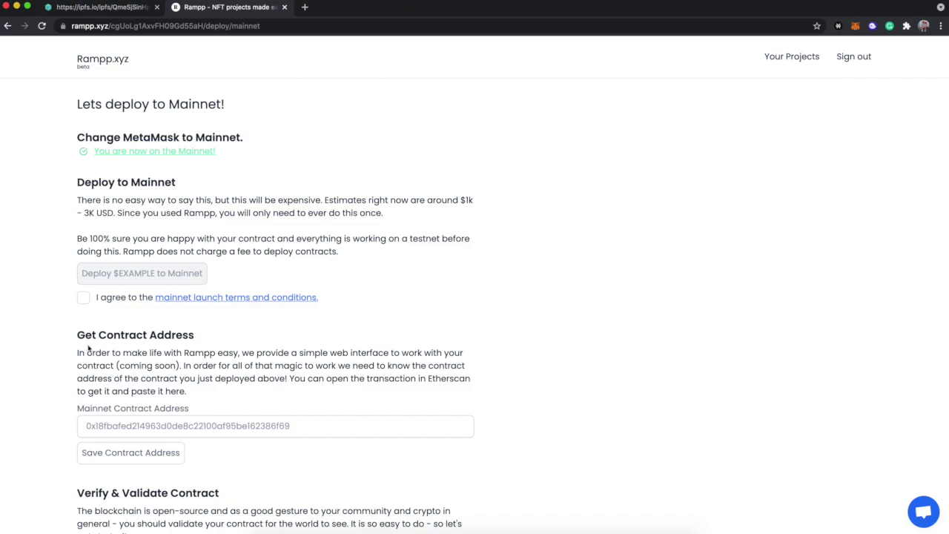
{"action": "left_click", "coordinate": [84, 297]}
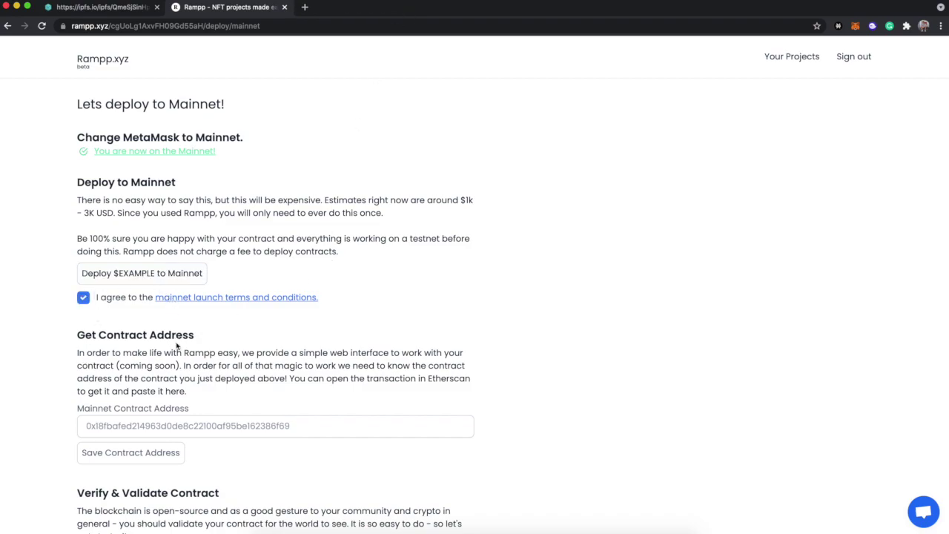
Request the deployment of $EXAMPLE to Mainnet, check the estimated gas fee in MetaMask and reject the transaction.
{"action": "scroll", "coordinate": [254, 355], "scroll_direction": "down", "scroll_amount": 3}
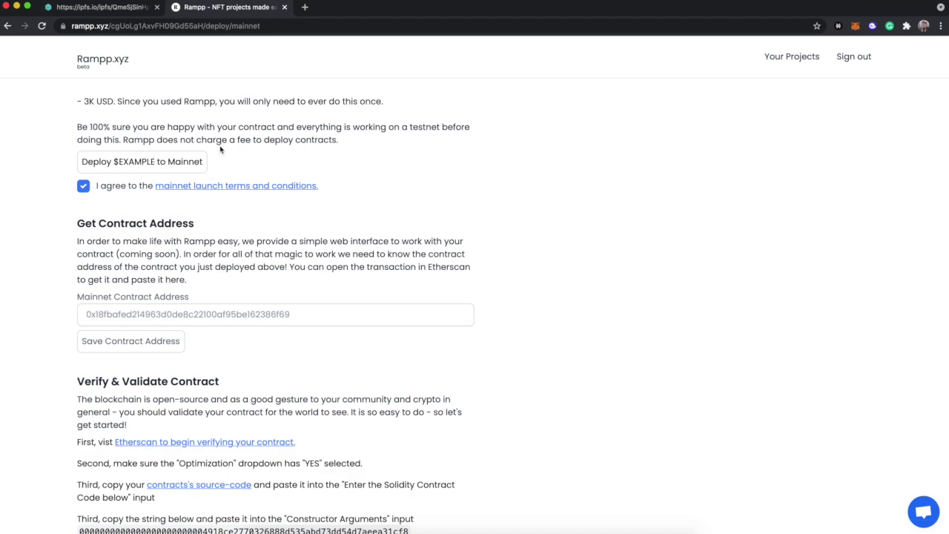
{"action": "scroll", "coordinate": [215, 158], "scroll_direction": "up", "scroll_amount": 3}
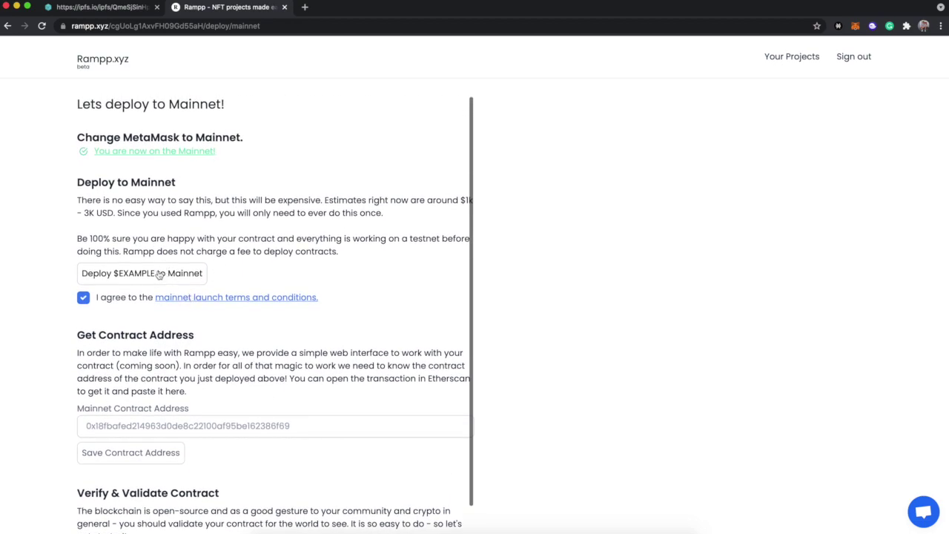
{"action": "left_click", "coordinate": [159, 274]}
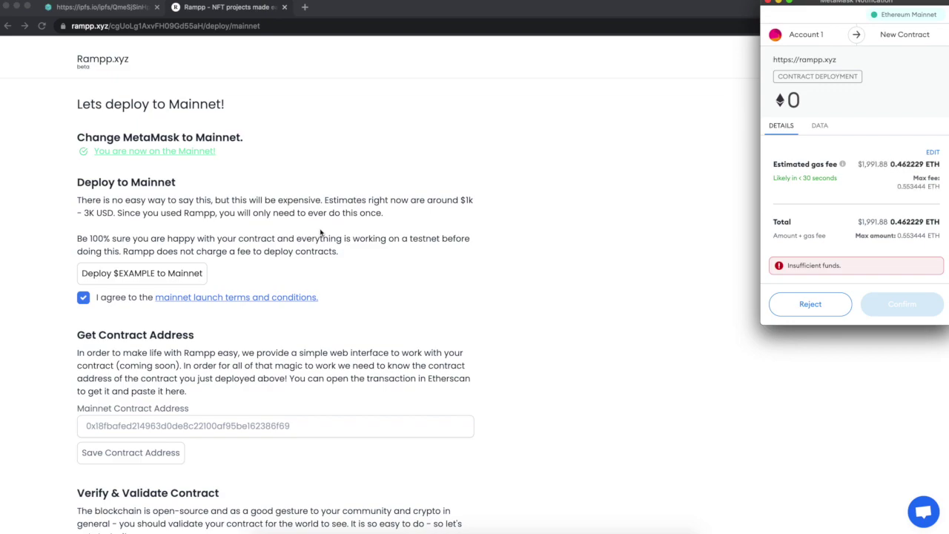
{"action": "left_click", "coordinate": [812, 310]}
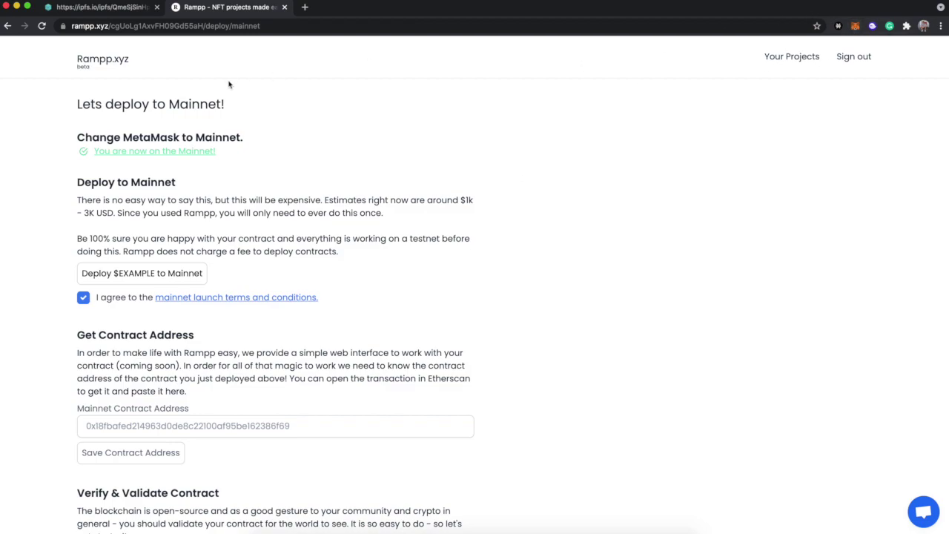
Sign out of Rampp, look at its Twitter profile and close that page.
{"action": "left_click", "coordinate": [853, 56]}
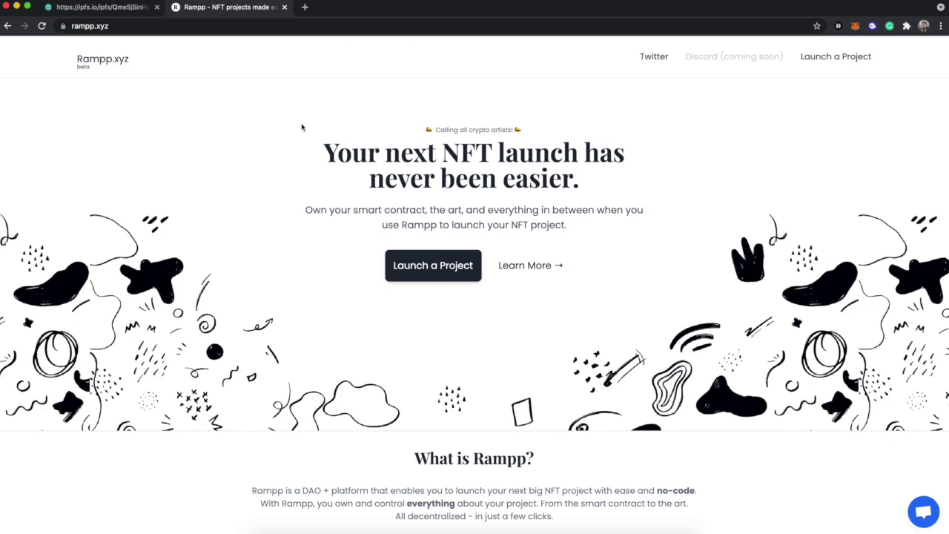
{"action": "scroll", "coordinate": [301, 234], "scroll_direction": "down", "scroll_amount": 15}
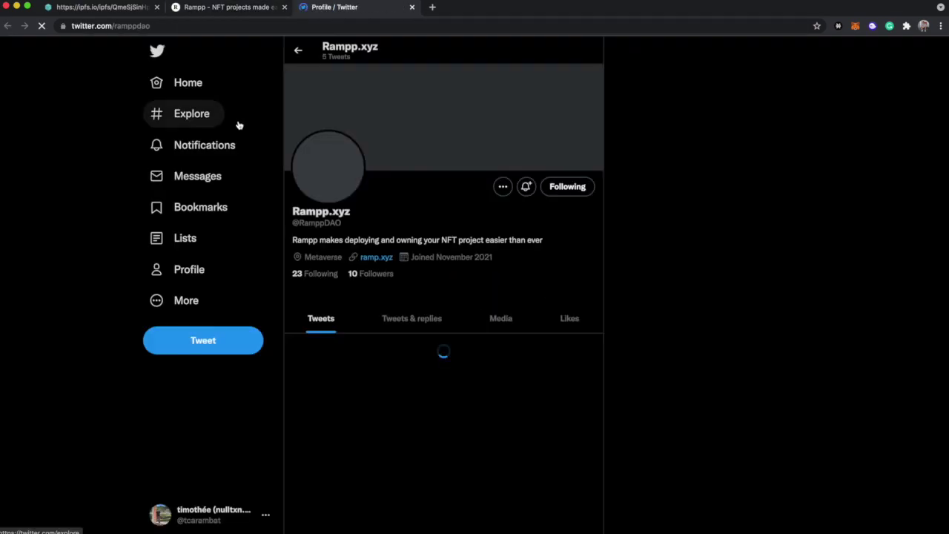
{"action": "left_click", "coordinate": [413, 8]}
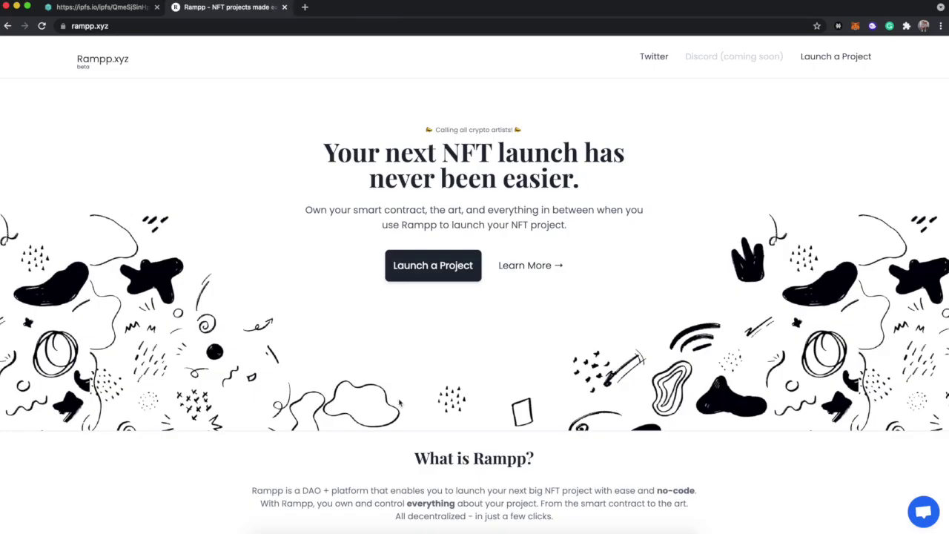